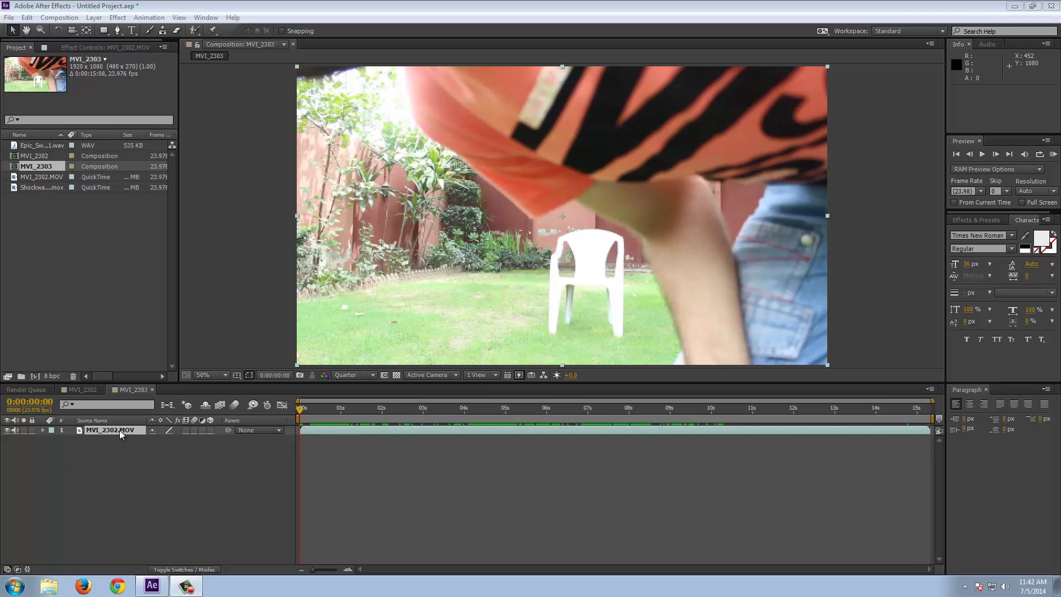
Step: Split the MVI_2302.MOV clip just before the jump and delete the opening portion
drag(309, 416, 260, 386)
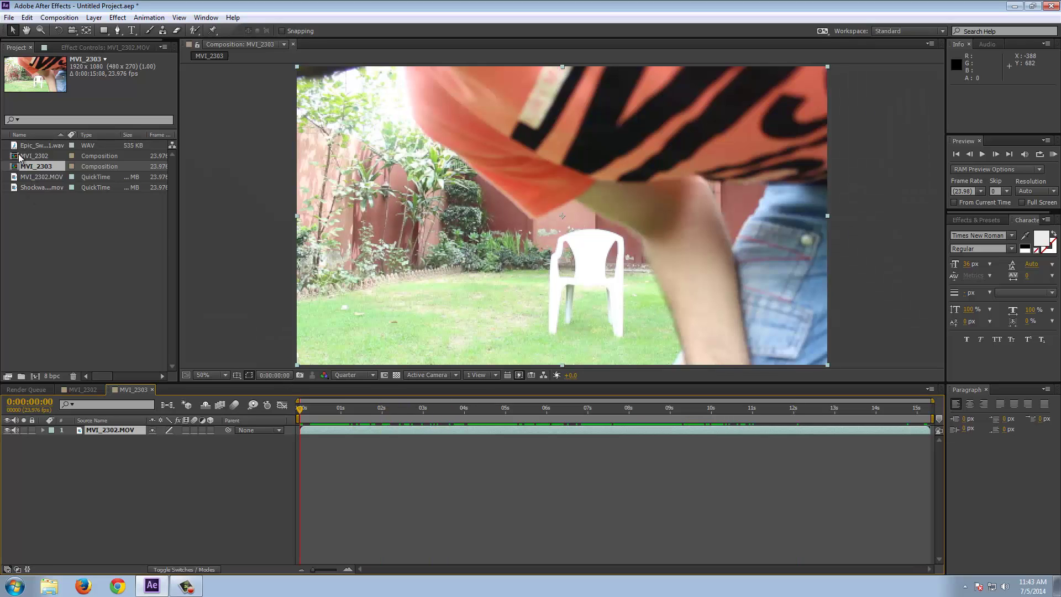
drag(298, 413, 455, 391)
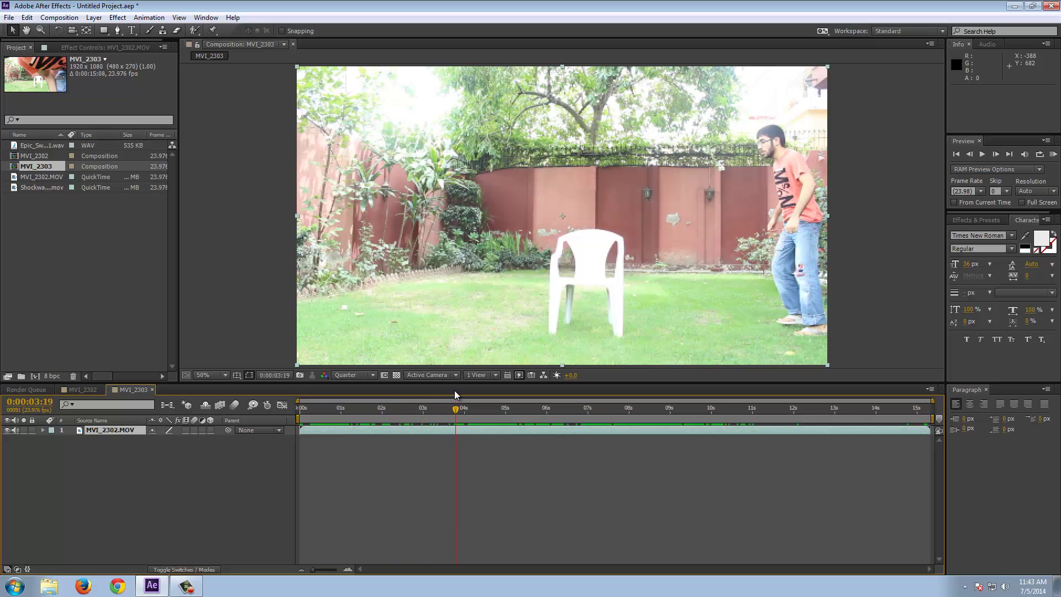
click(27, 17)
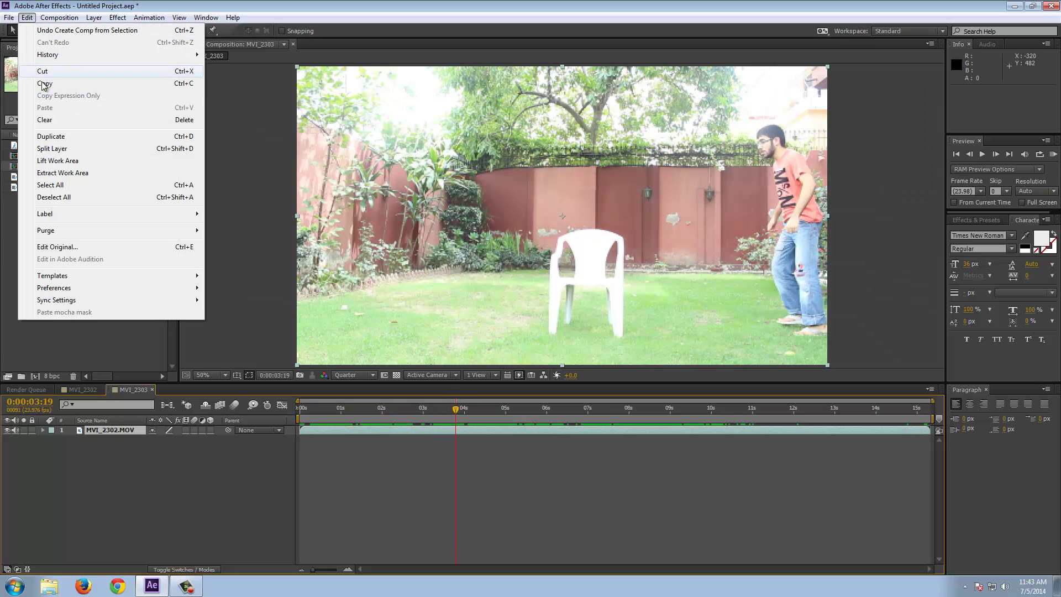
click(61, 149)
click(404, 437)
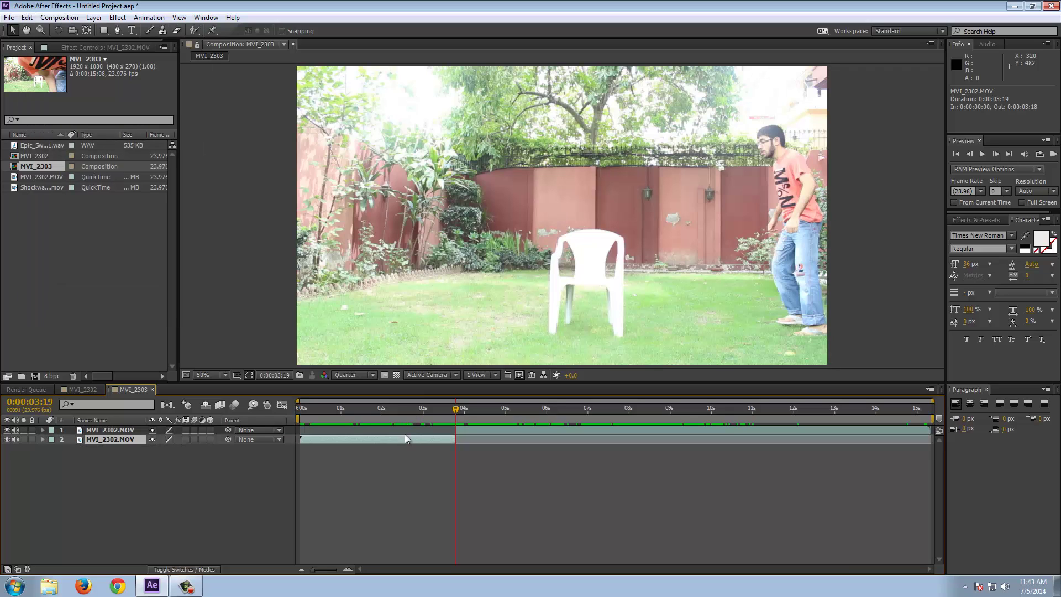
key(Delete)
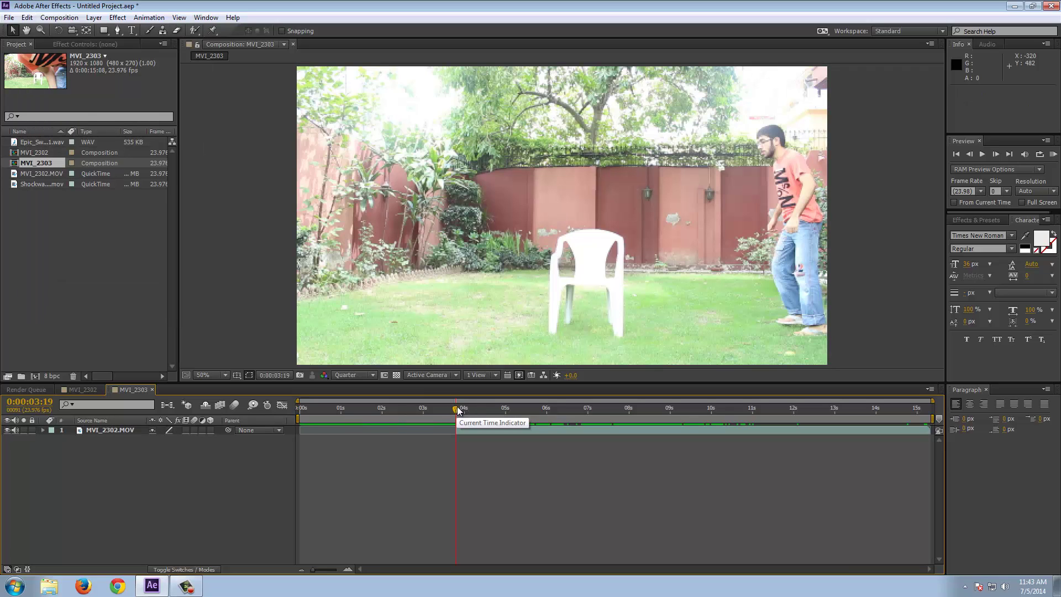
Step: Split the clip at the mid-air moment and at 0:00:07:19, then delete the middle jump piece
drag(457, 408, 494, 407)
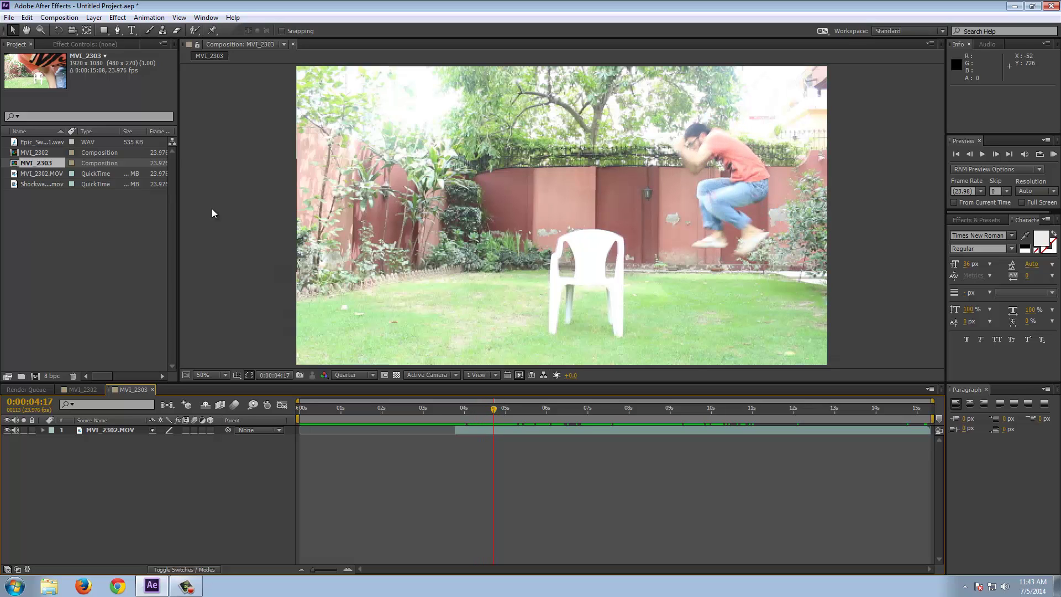
click(27, 18)
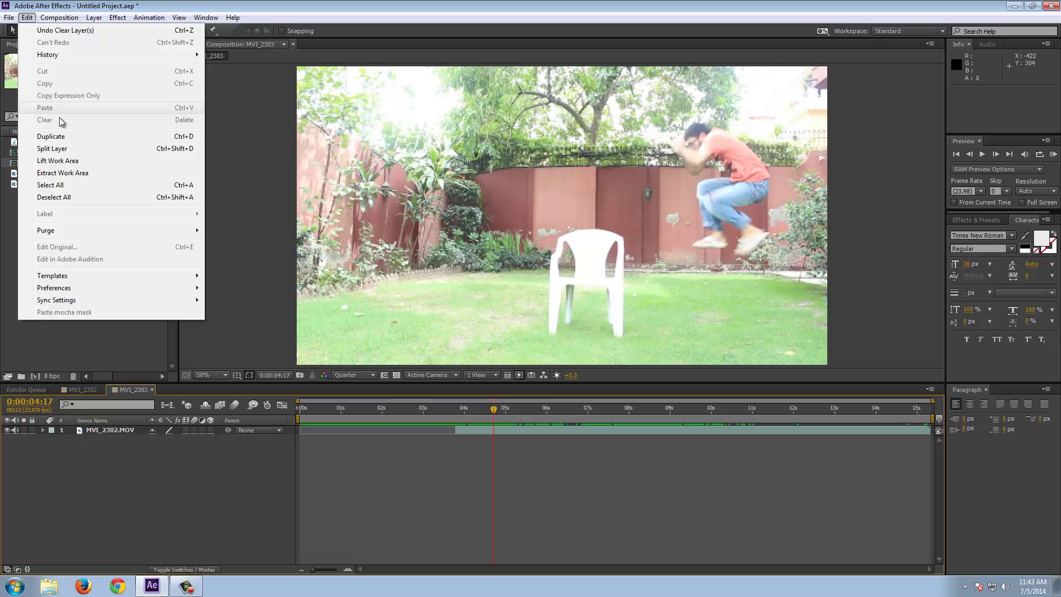
click(62, 149)
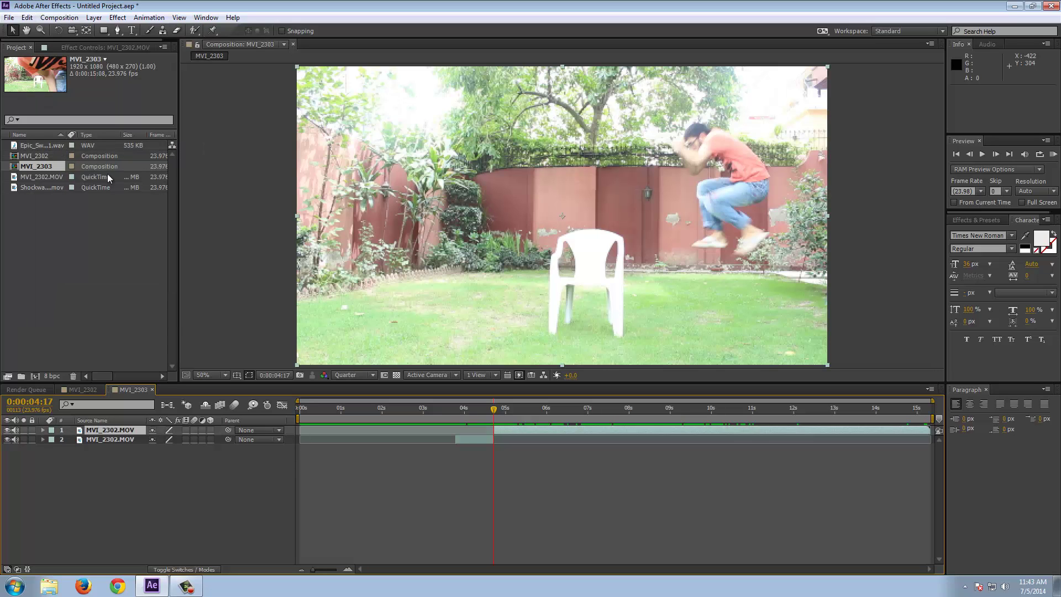
drag(495, 410, 622, 427)
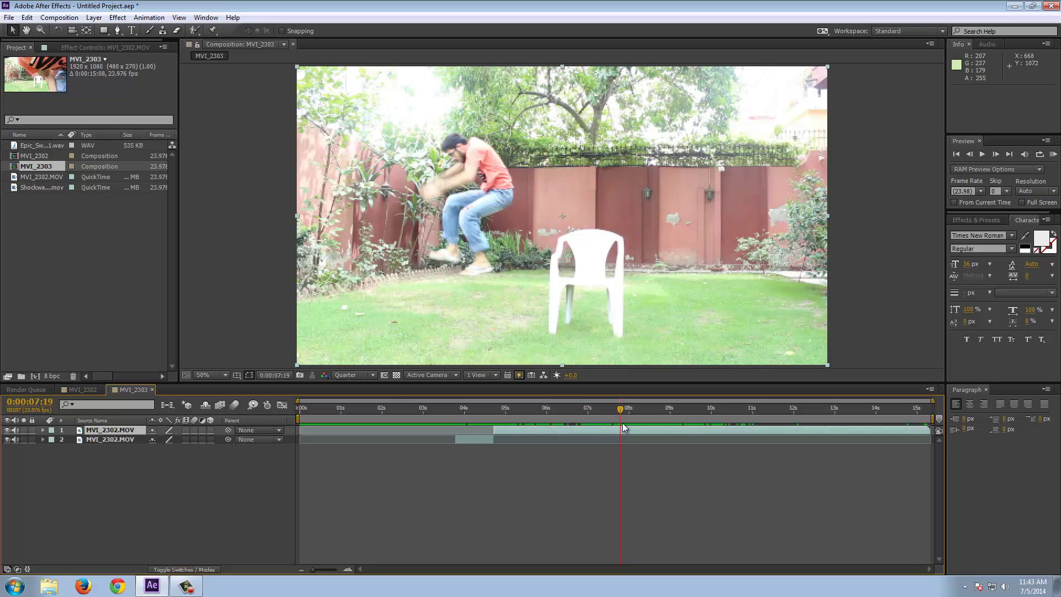
click(27, 18)
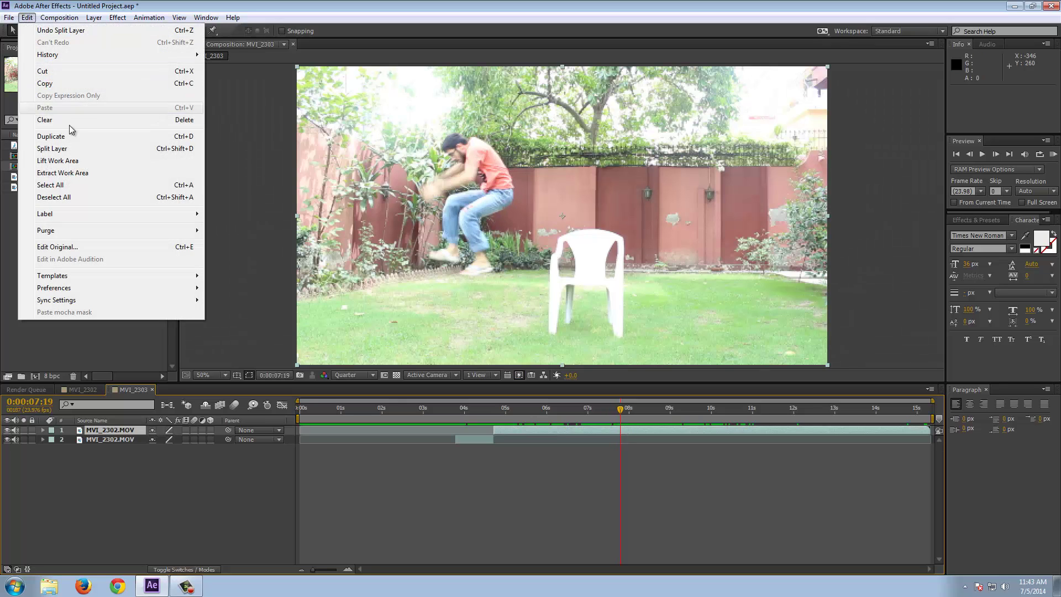
click(72, 148)
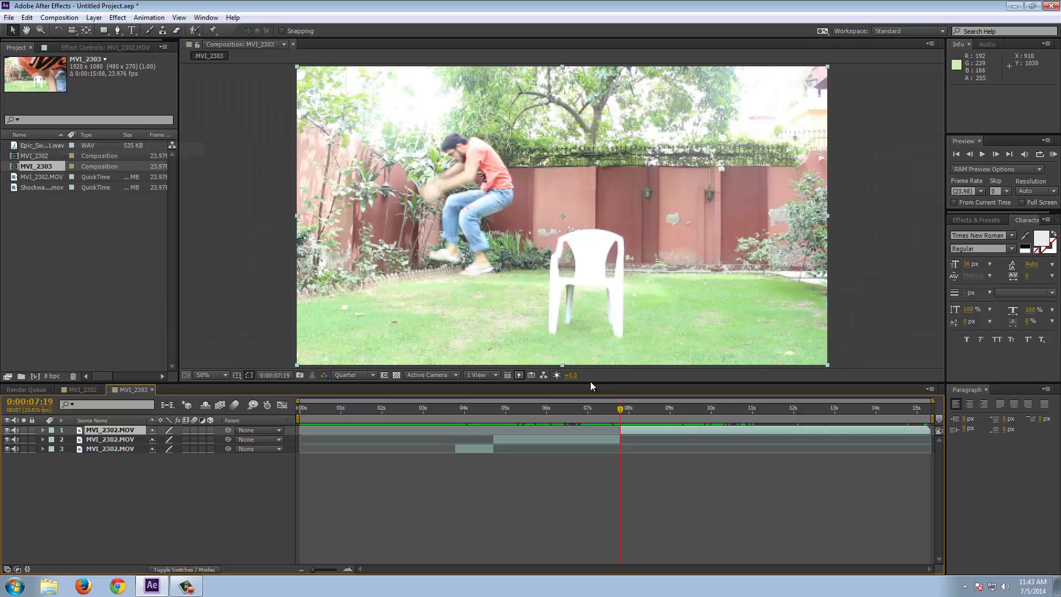
click(599, 442)
key(Delete)
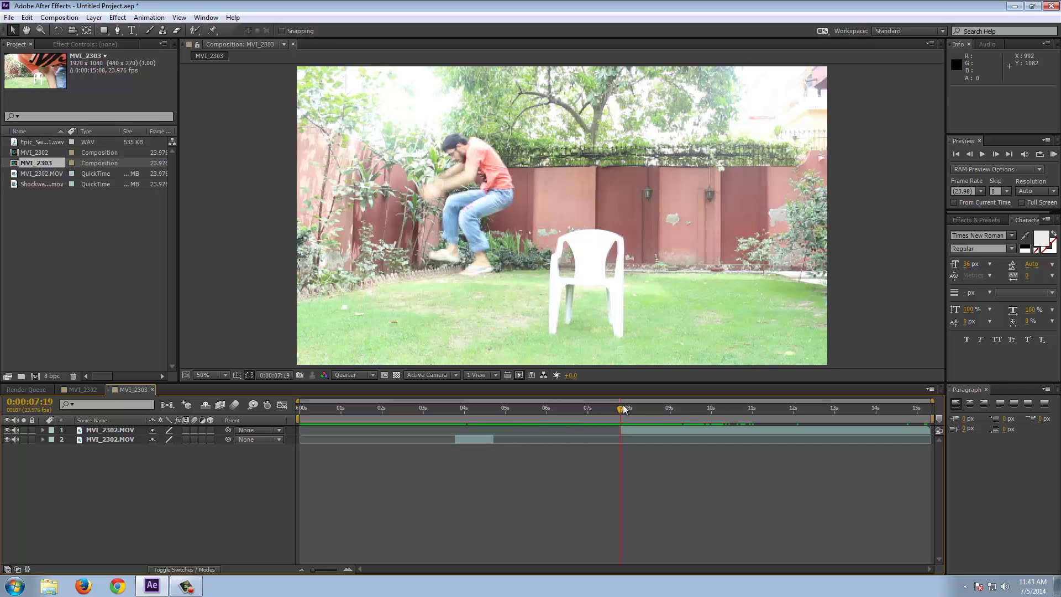
Step: Split the last clip piece again at 0:00:10:08
drag(622, 409, 725, 408)
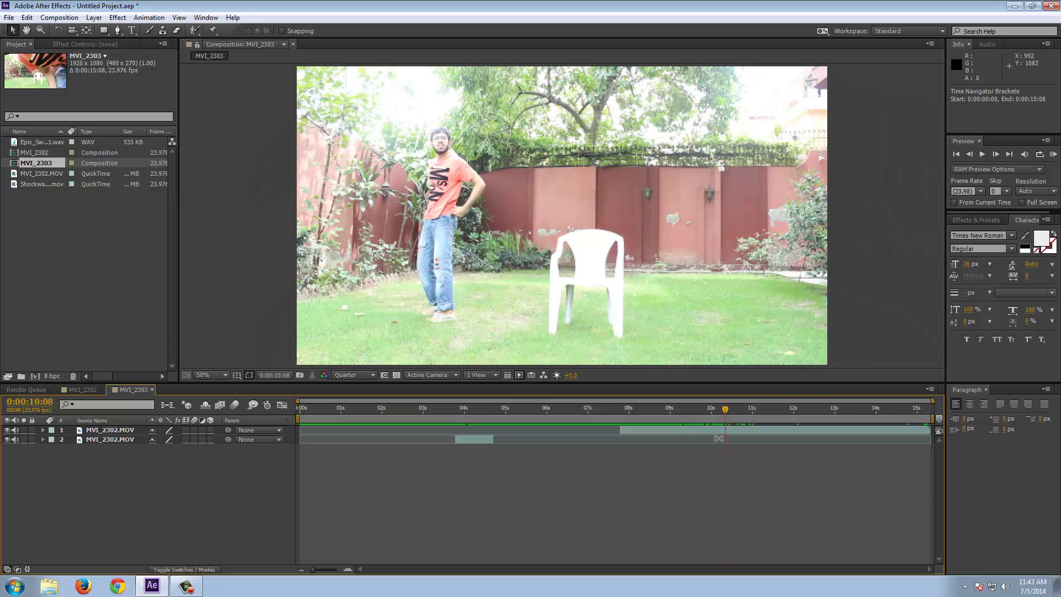
click(718, 430)
click(27, 17)
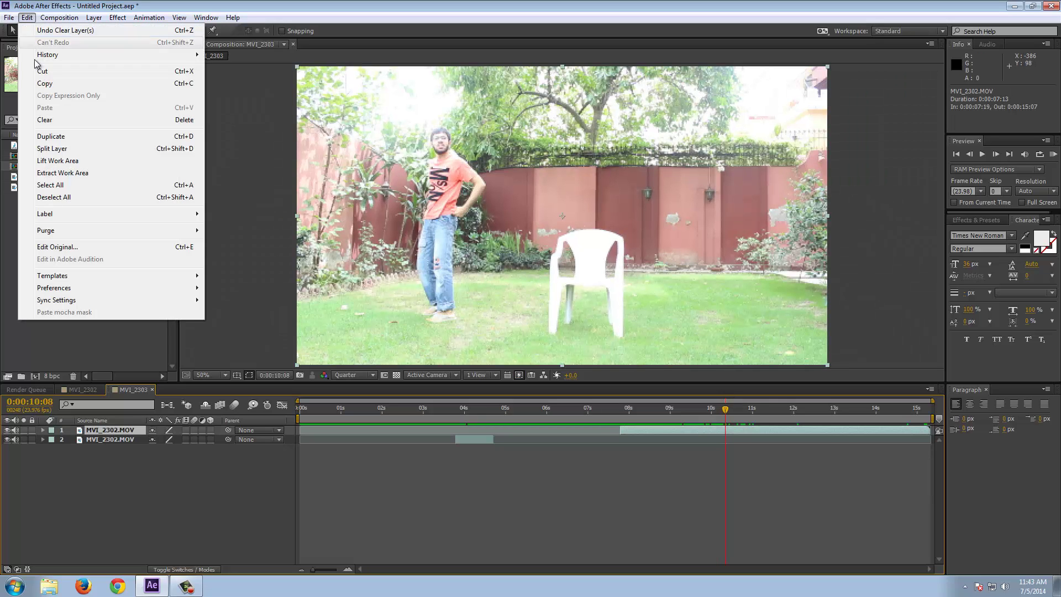
click(51, 148)
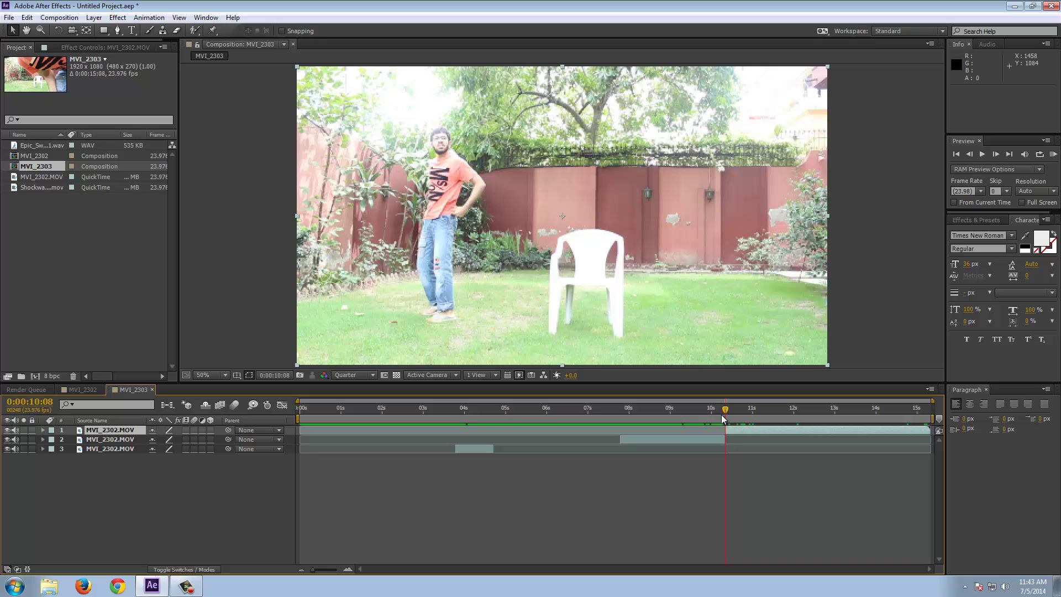
drag(721, 414, 906, 393)
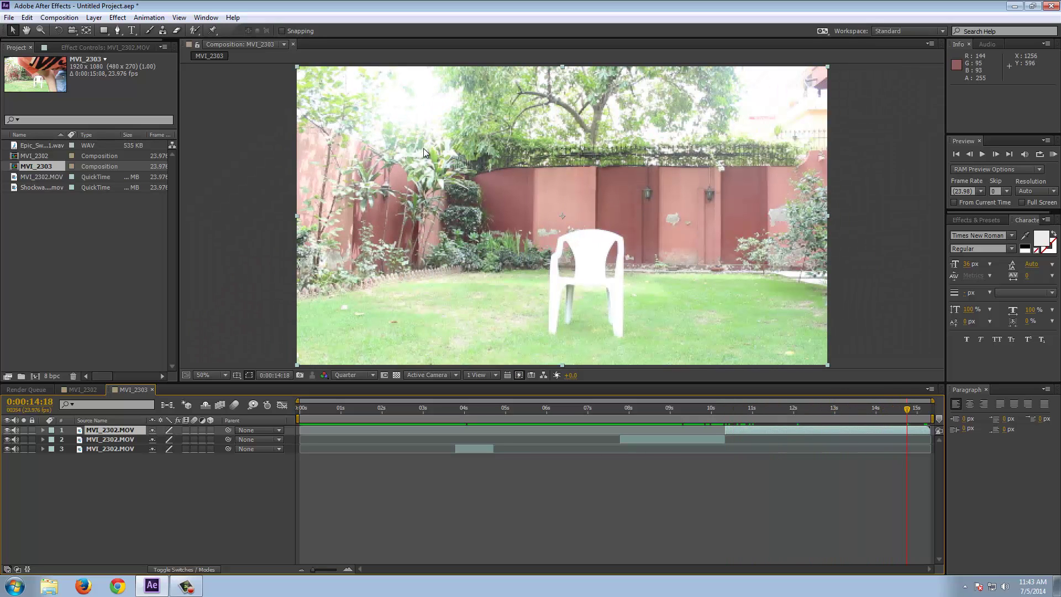
Step: Freeze the last piece on the empty-garden frame at 0:00:14:18 and extend it to the composition start
click(28, 17)
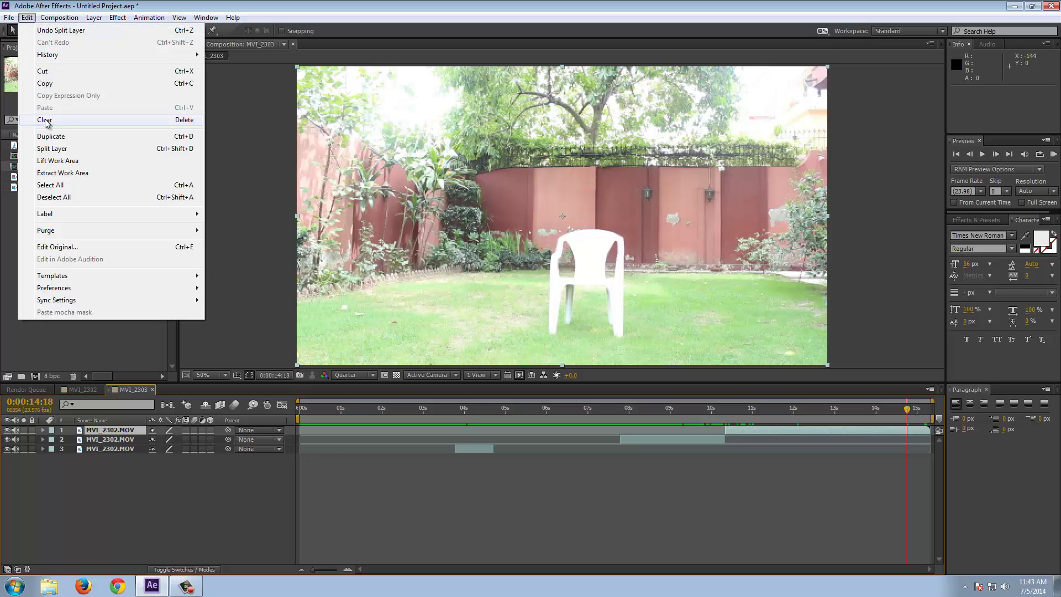
right_click(761, 429)
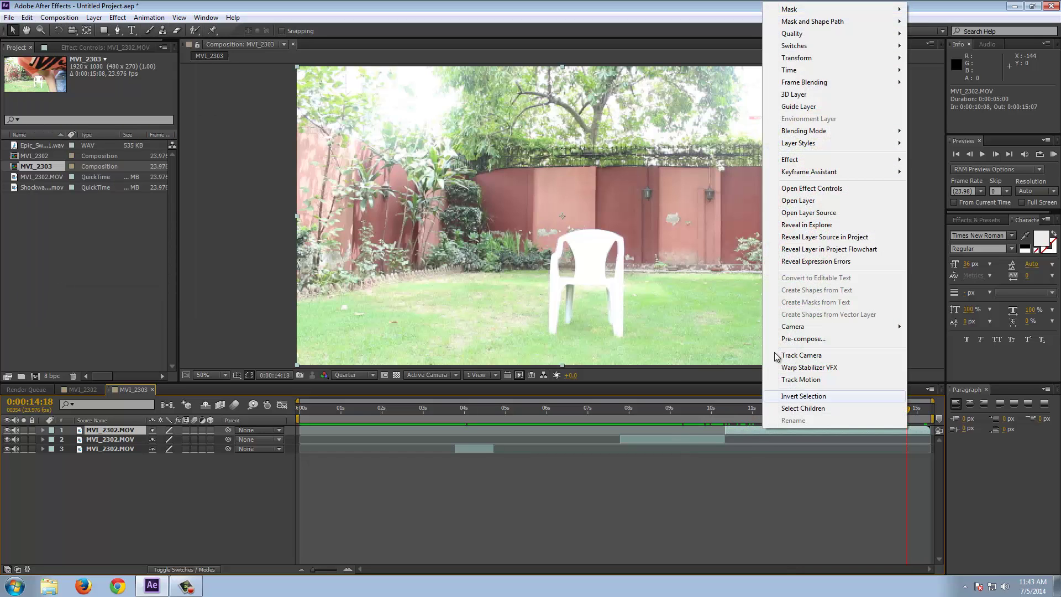
mouse_move(790, 70)
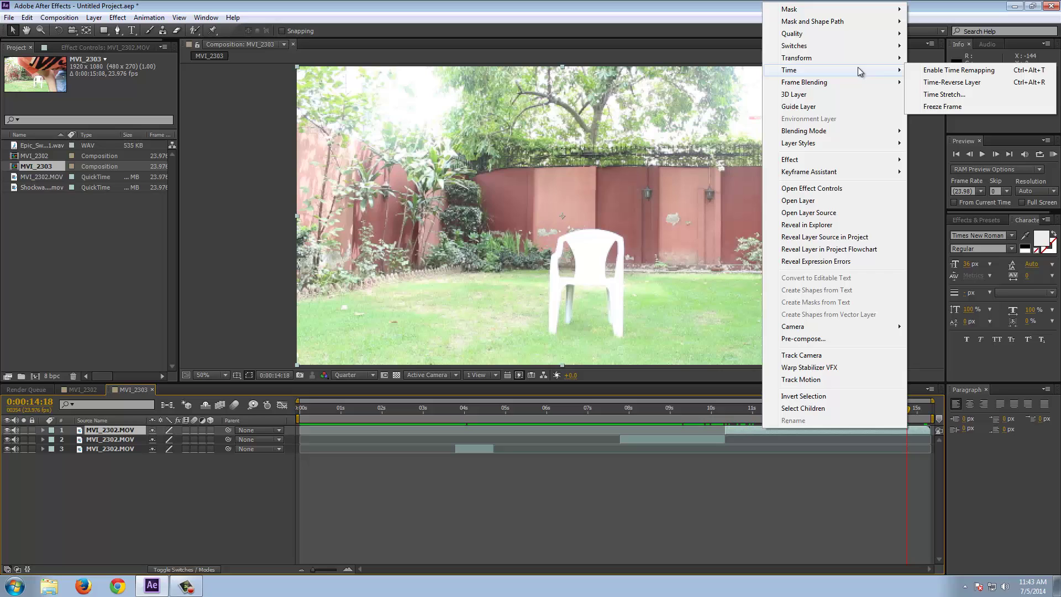
click(942, 106)
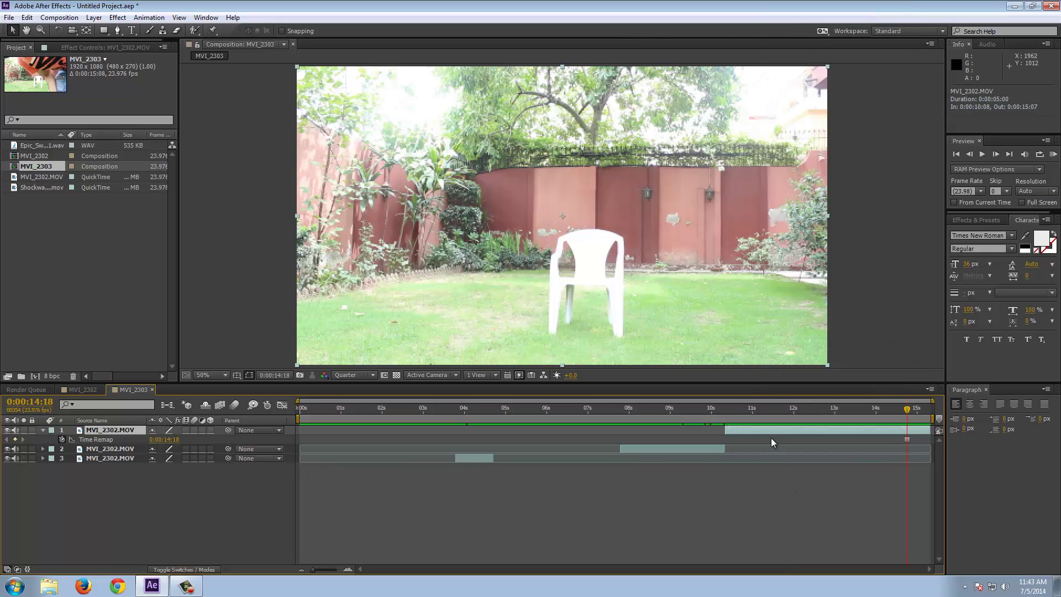
drag(727, 429, 117, 463)
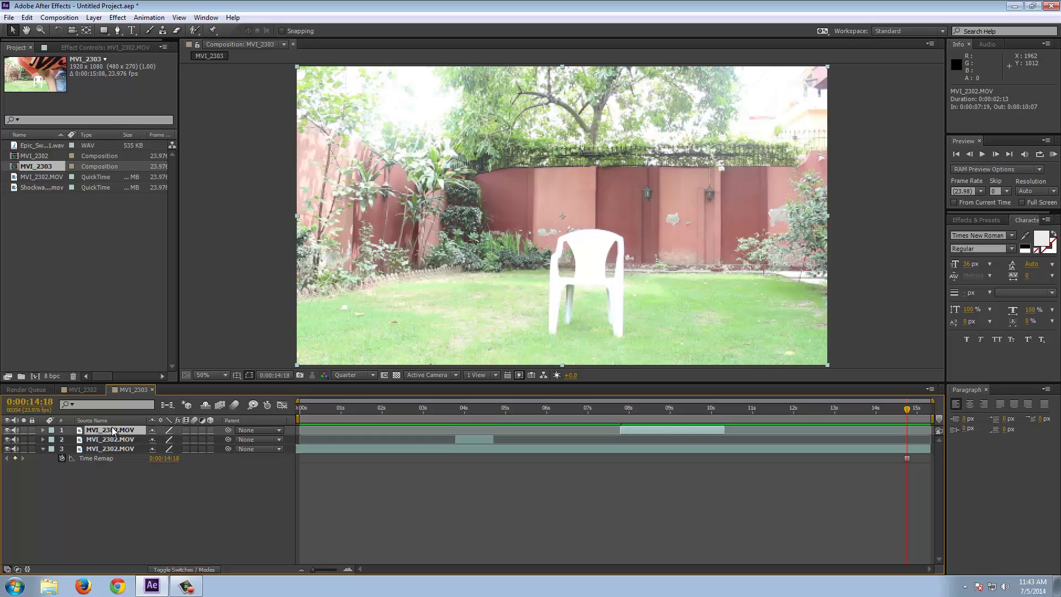
Step: Move the jump-start piece to the top, starting at 0s, with the second clip starting about 1s in
click(114, 439)
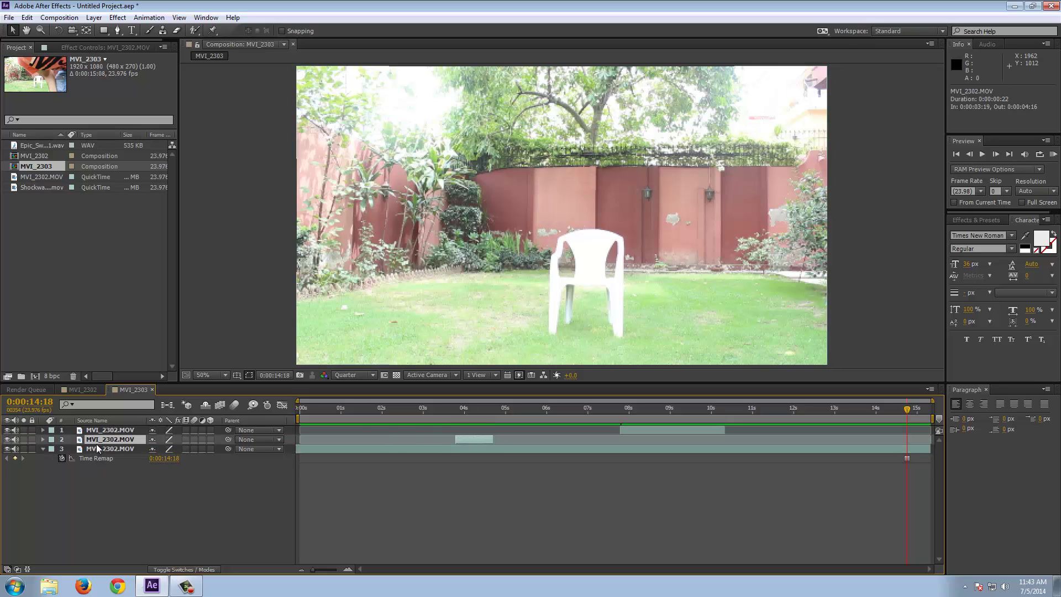
drag(90, 439, 89, 427)
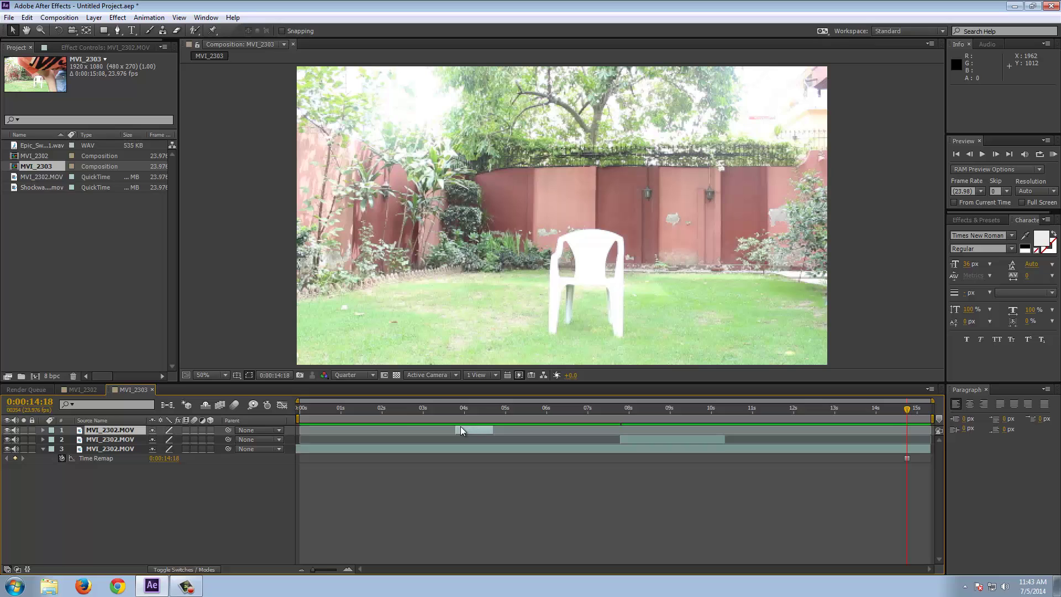
drag(459, 427, 305, 442)
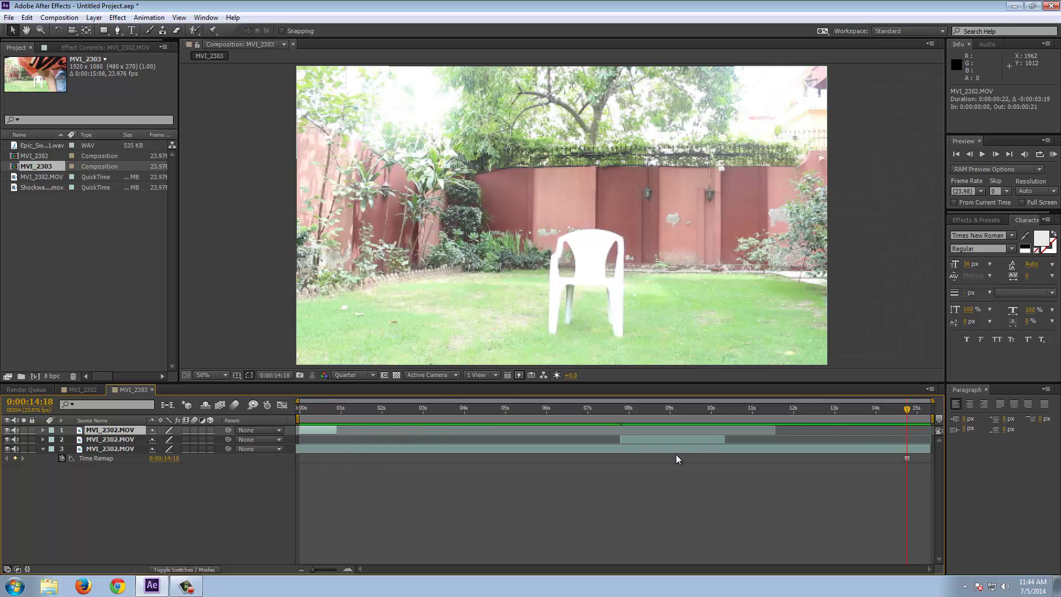
drag(668, 439, 376, 442)
Step: Zoom the timeline to single frames and shift the second clip one frame earlier
drag(300, 413, 337, 410)
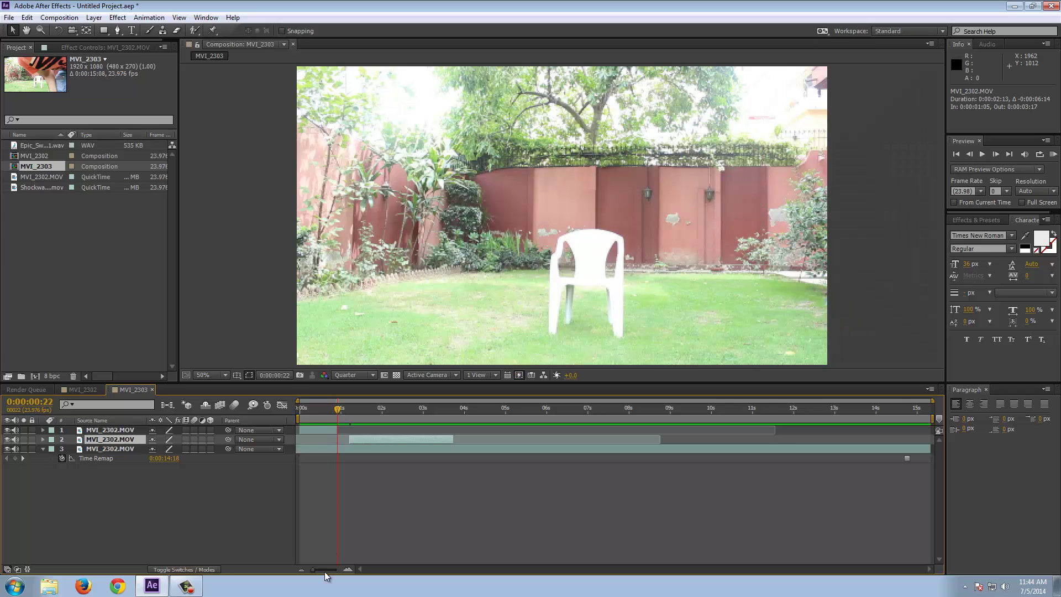
drag(312, 569, 338, 567)
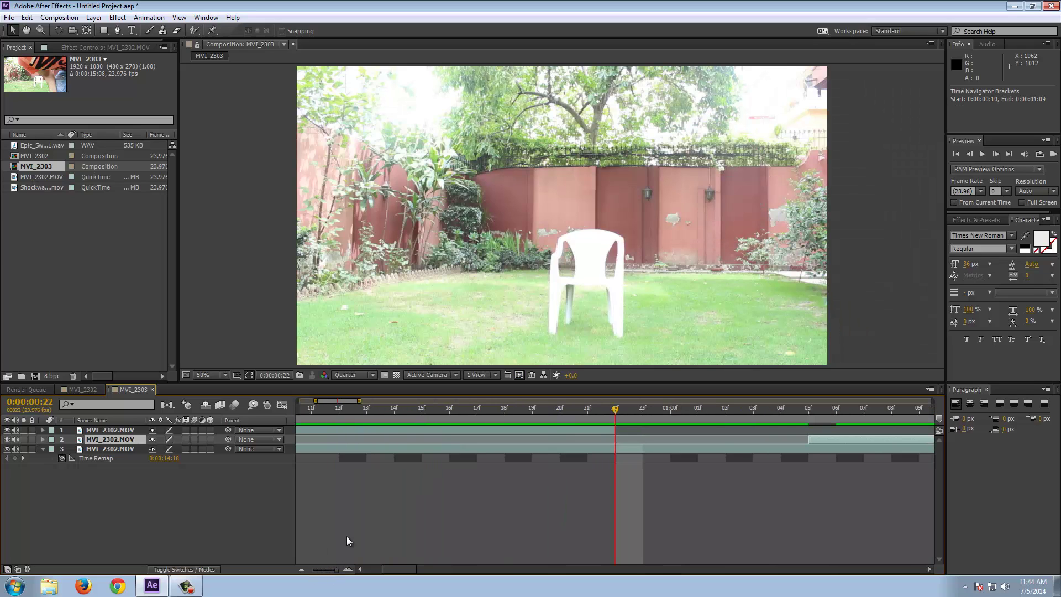
drag(827, 439, 791, 441)
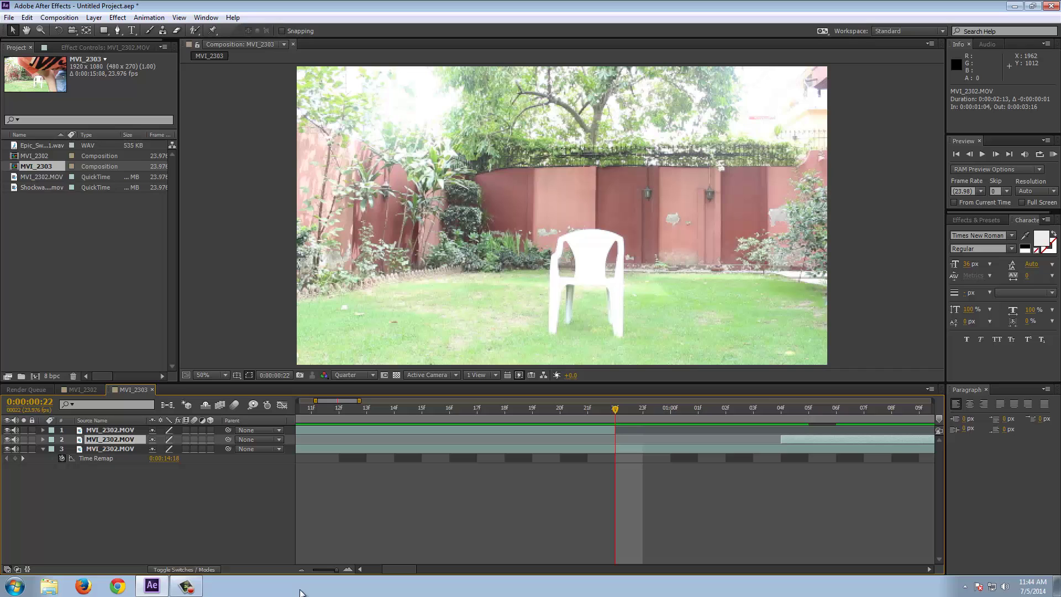
drag(333, 568, 312, 569)
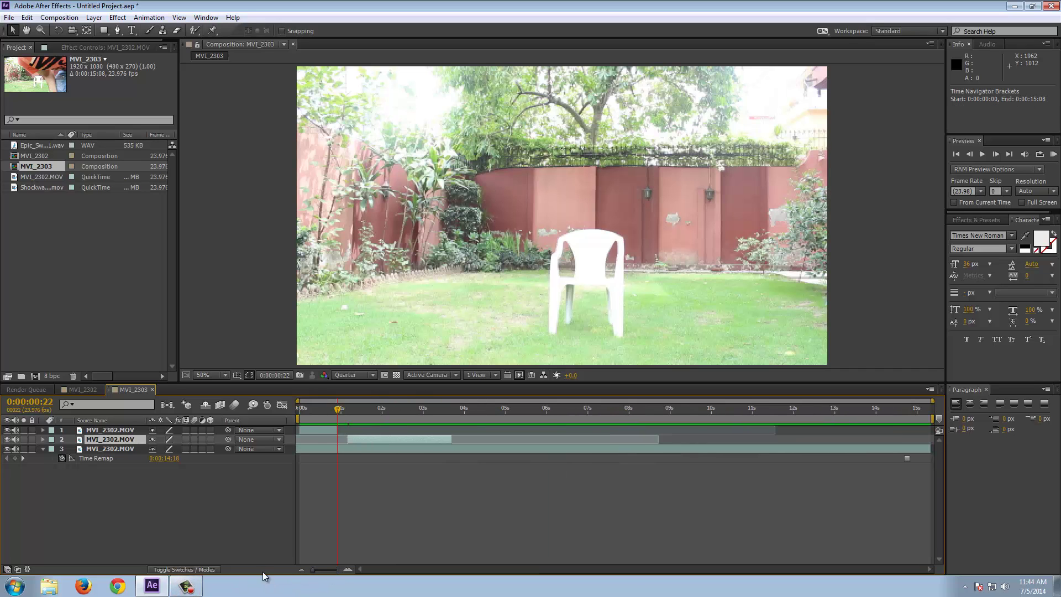
drag(345, 409, 299, 416)
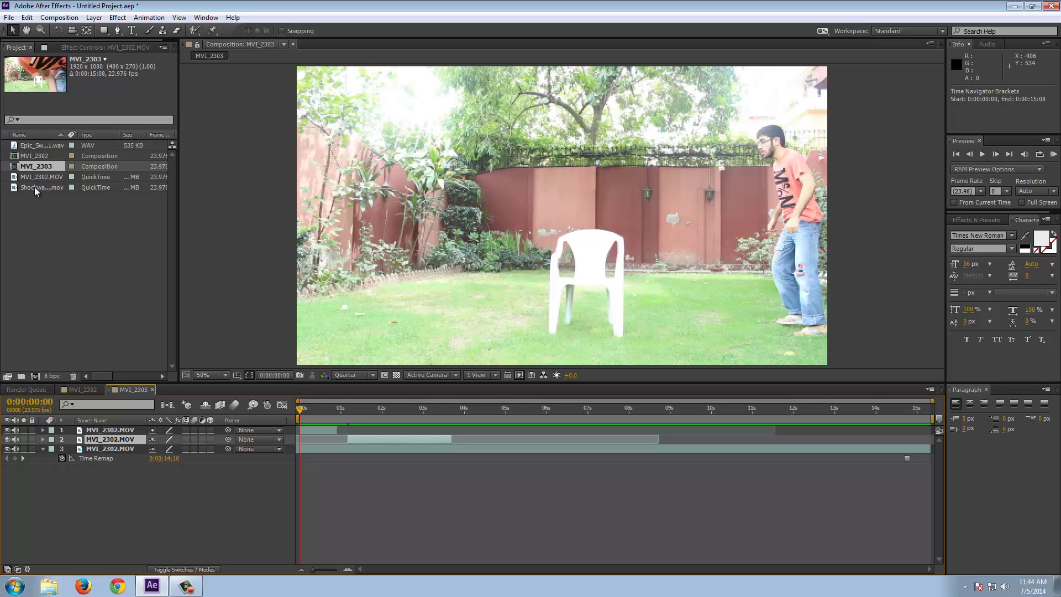
Step: Add Shockwave_Smoke_02.mov on top and apply VC Color Vibrance with Matte Alpha on and a purple tint
drag(34, 187, 111, 431)
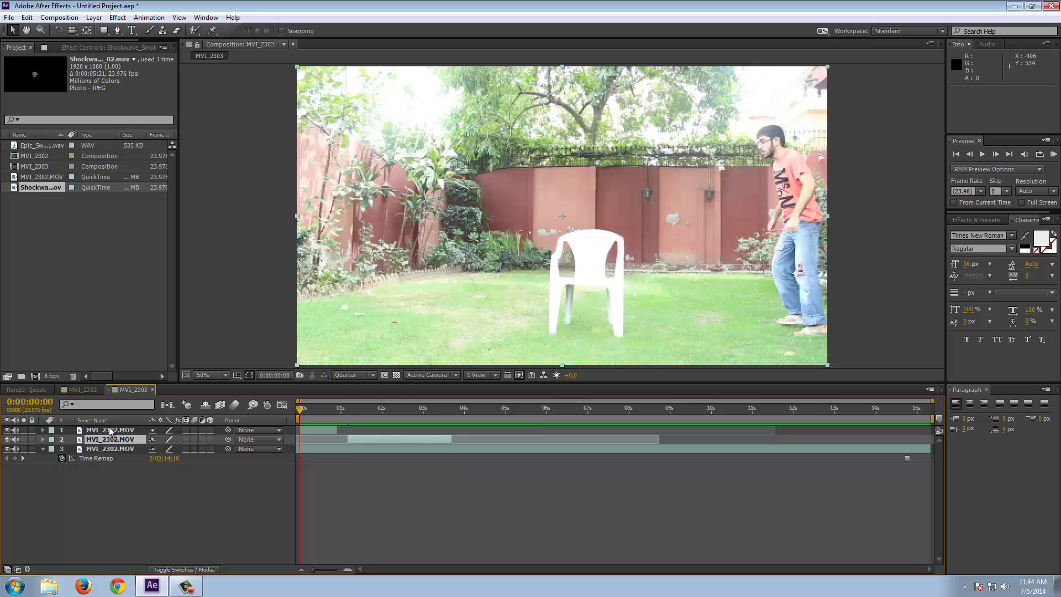
click(116, 18)
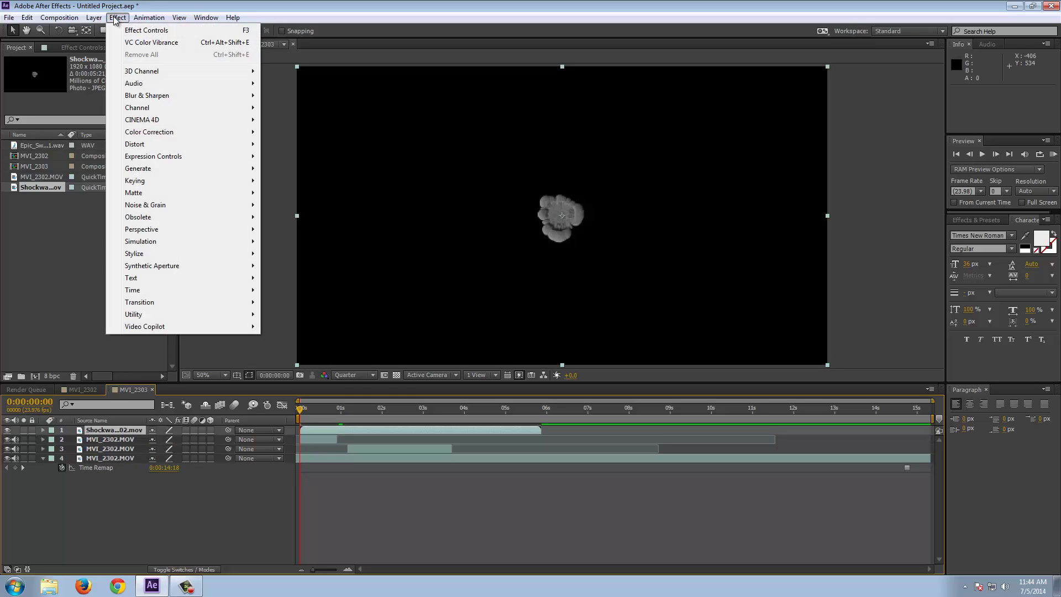
click(132, 43)
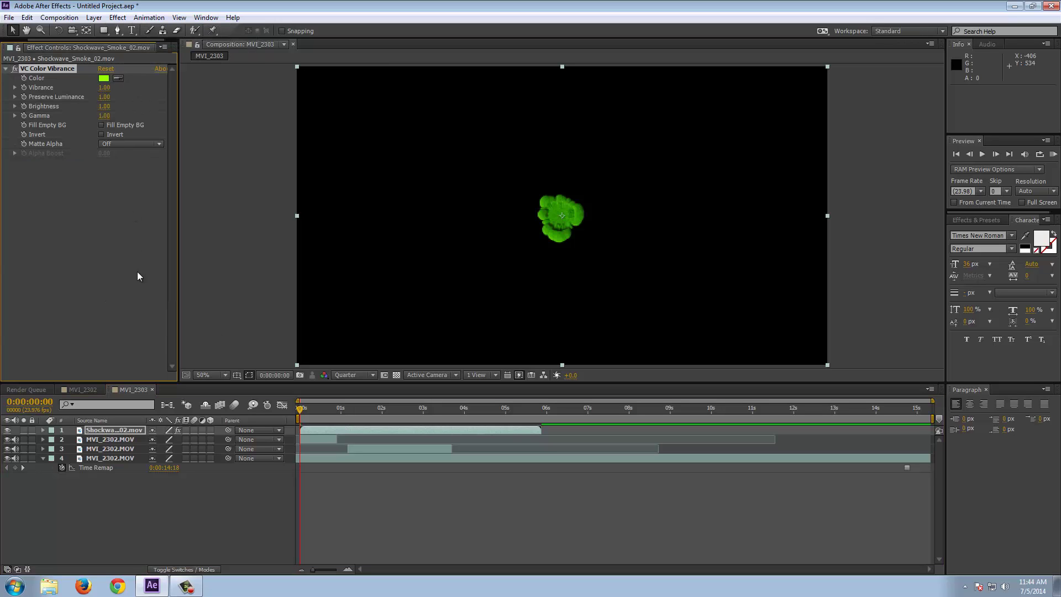
click(124, 144)
click(127, 166)
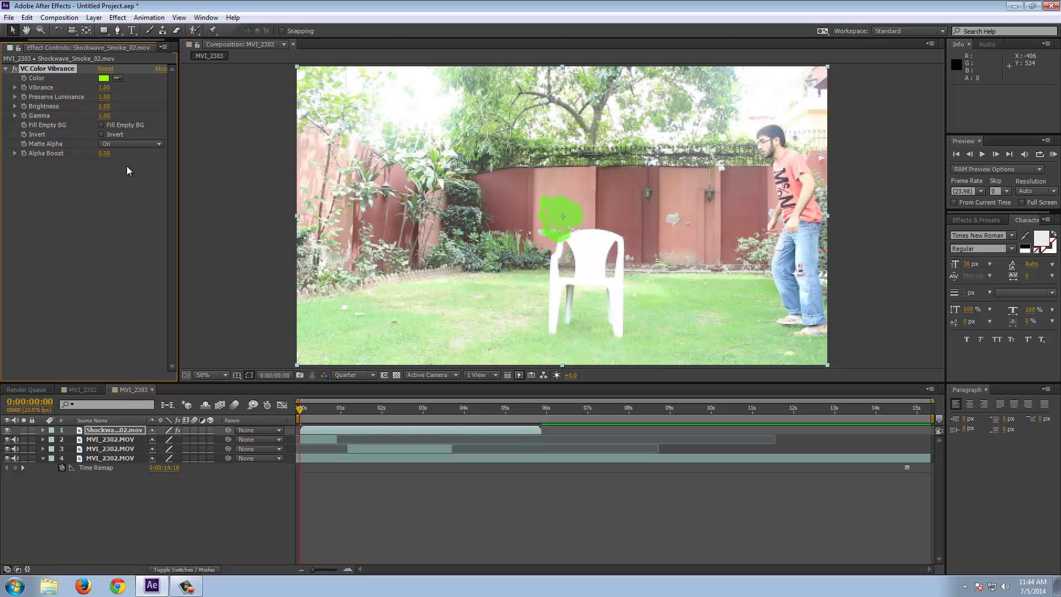
click(104, 78)
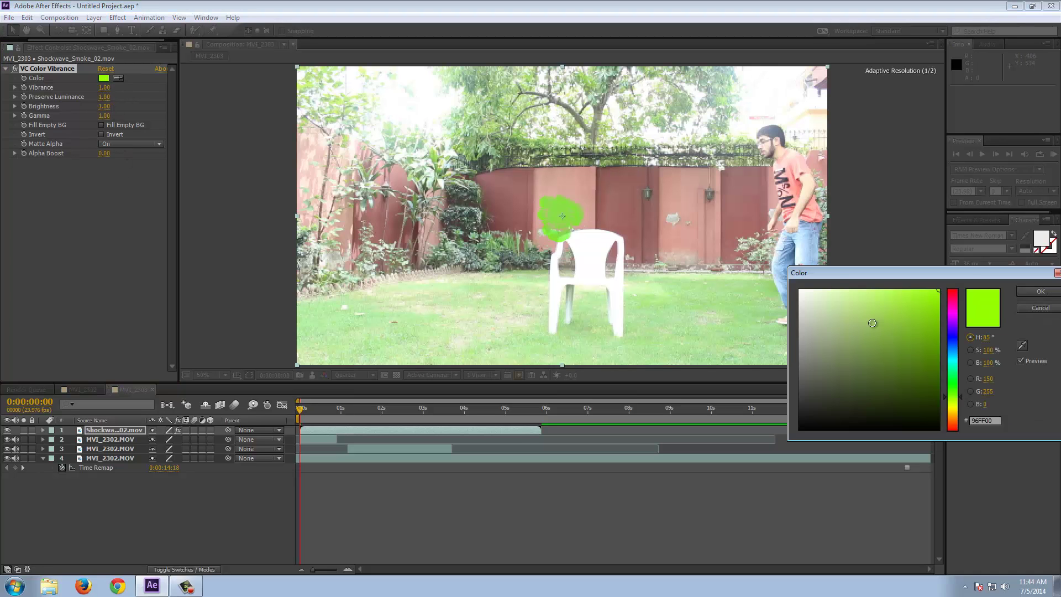
click(953, 322)
click(1028, 292)
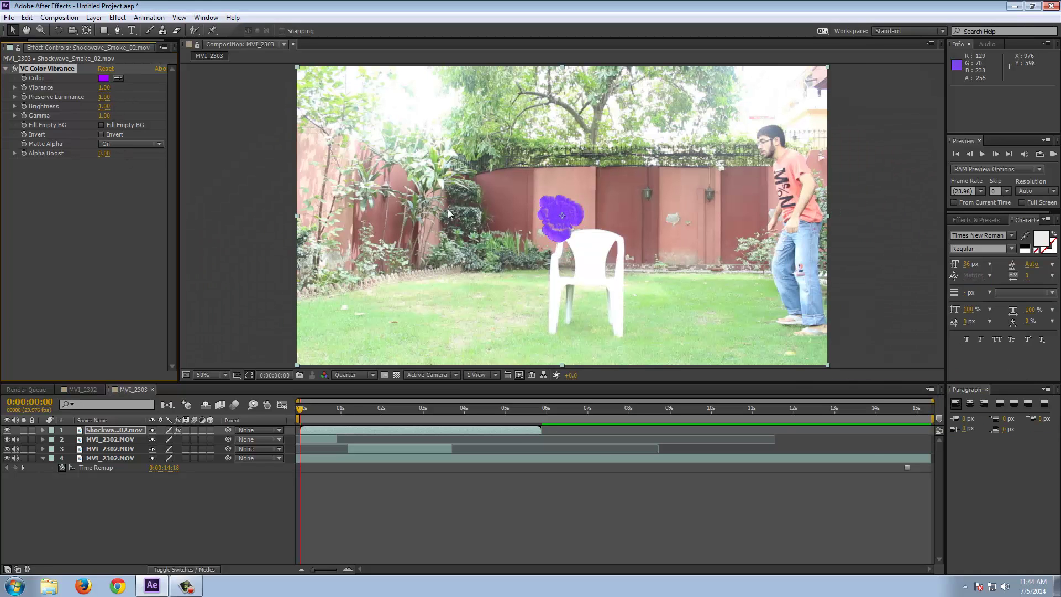
click(110, 430)
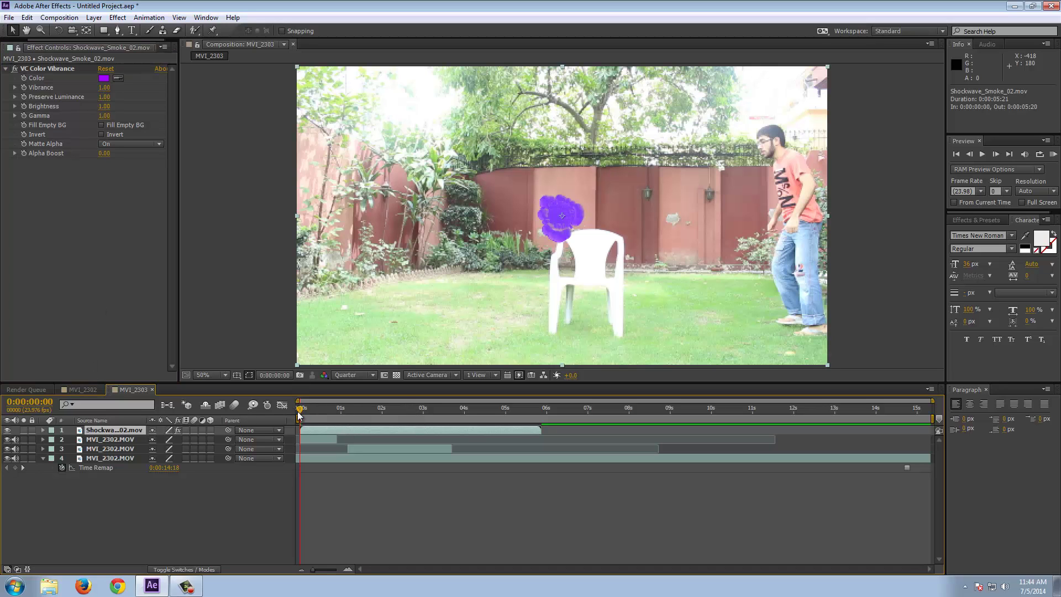
Step: Start the smoke layer at 0:00:00:20 and move the burst from the chair onto the jumping man
drag(299, 414, 335, 405)
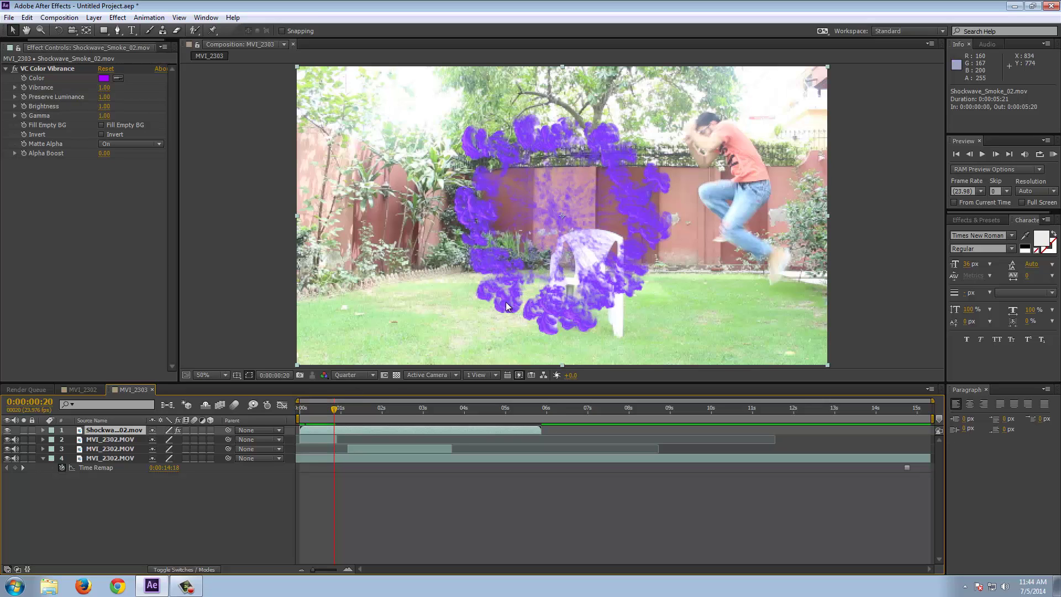
drag(323, 430, 358, 428)
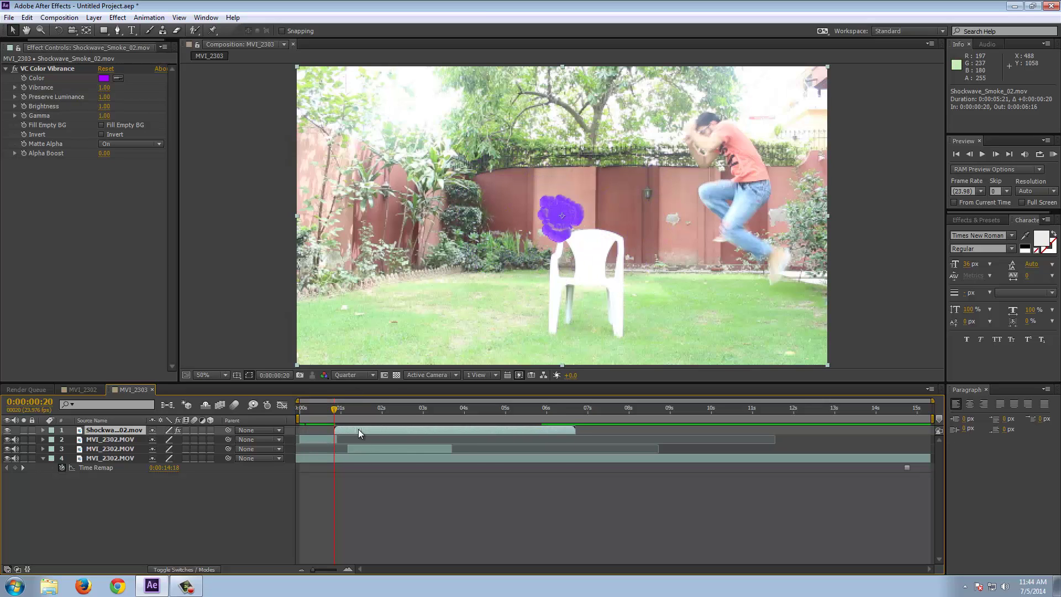
drag(544, 249, 709, 198)
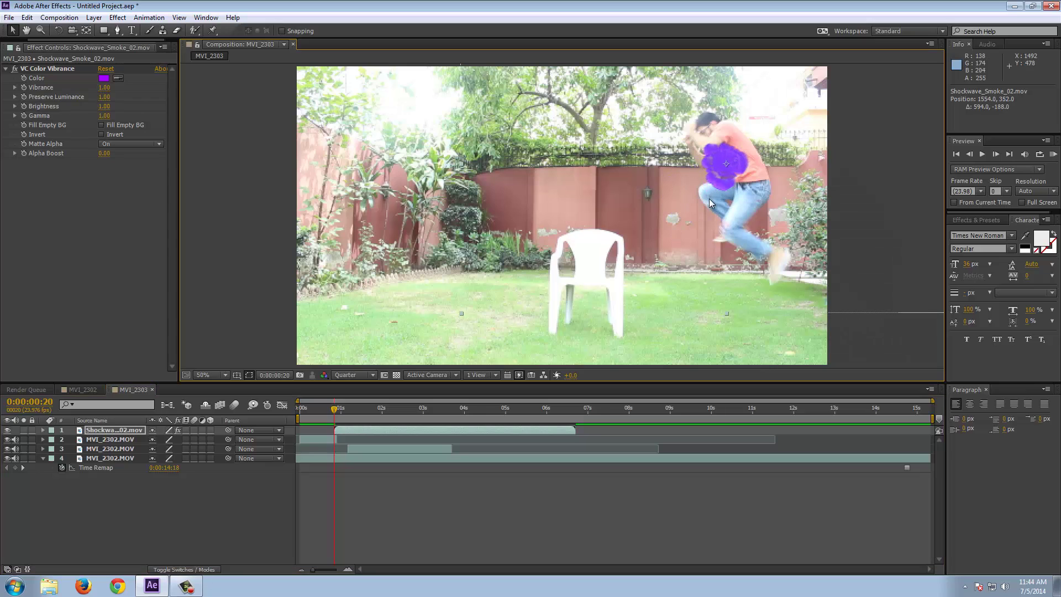
key(space)
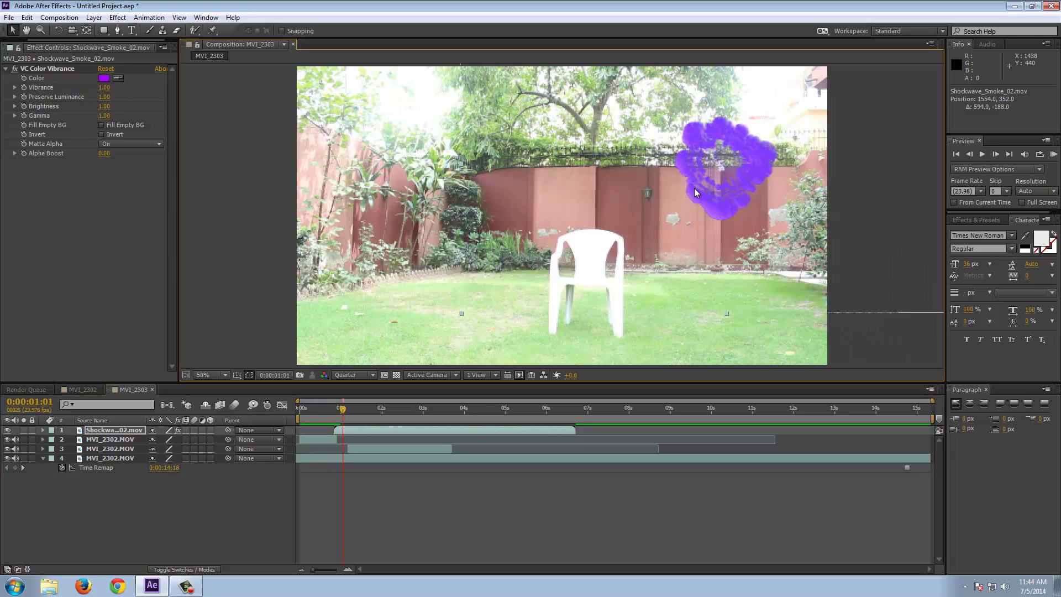
drag(350, 409, 333, 409)
click(343, 409)
Step: Keyframe the smoke's Opacity at 100% at 0:00:01:01 and 0% at 0:00:01:10
click(43, 429)
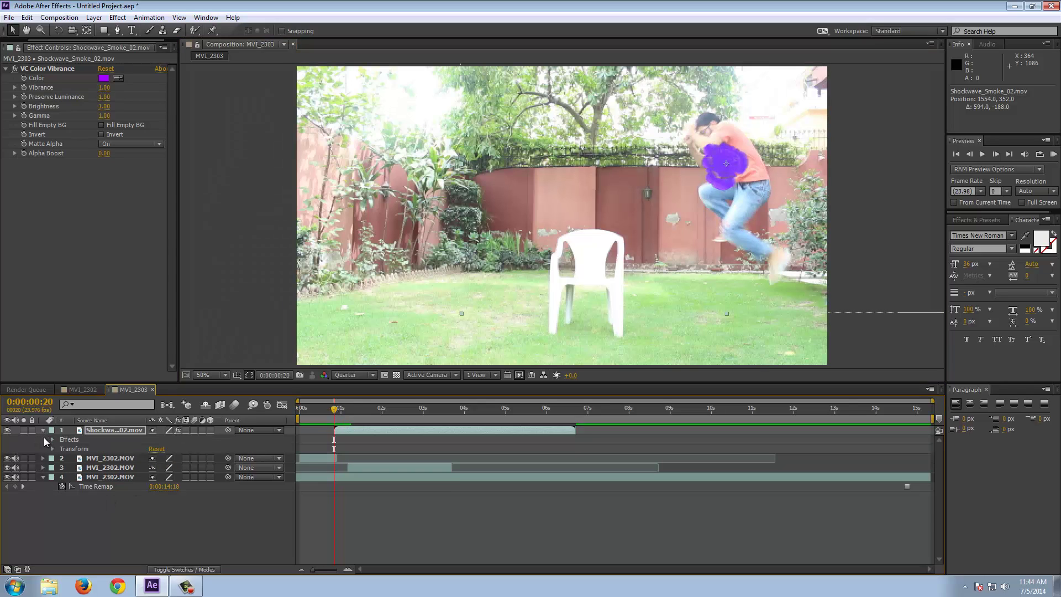
click(51, 448)
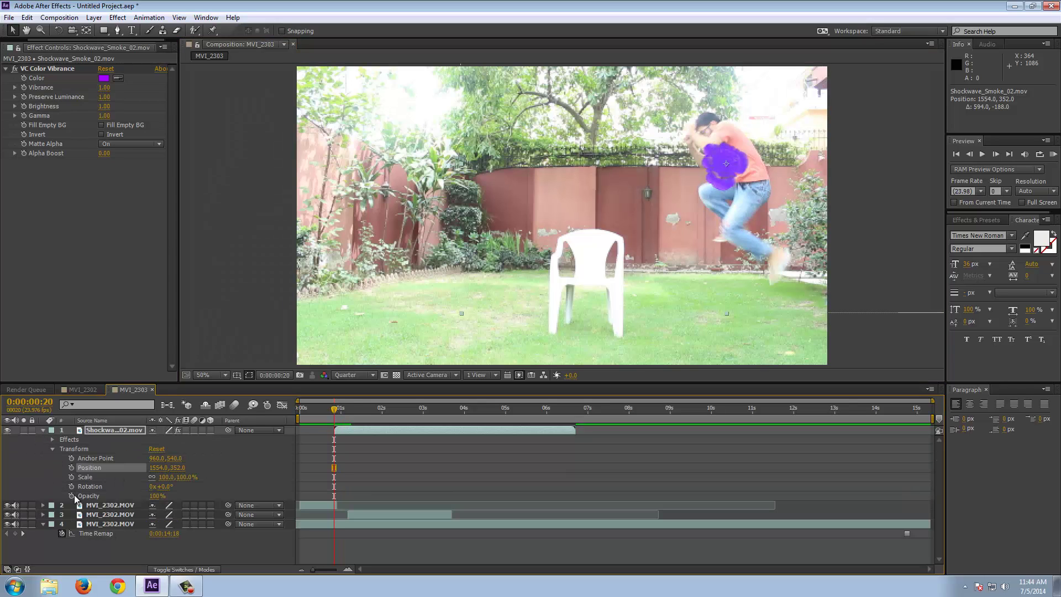
click(71, 496)
click(343, 409)
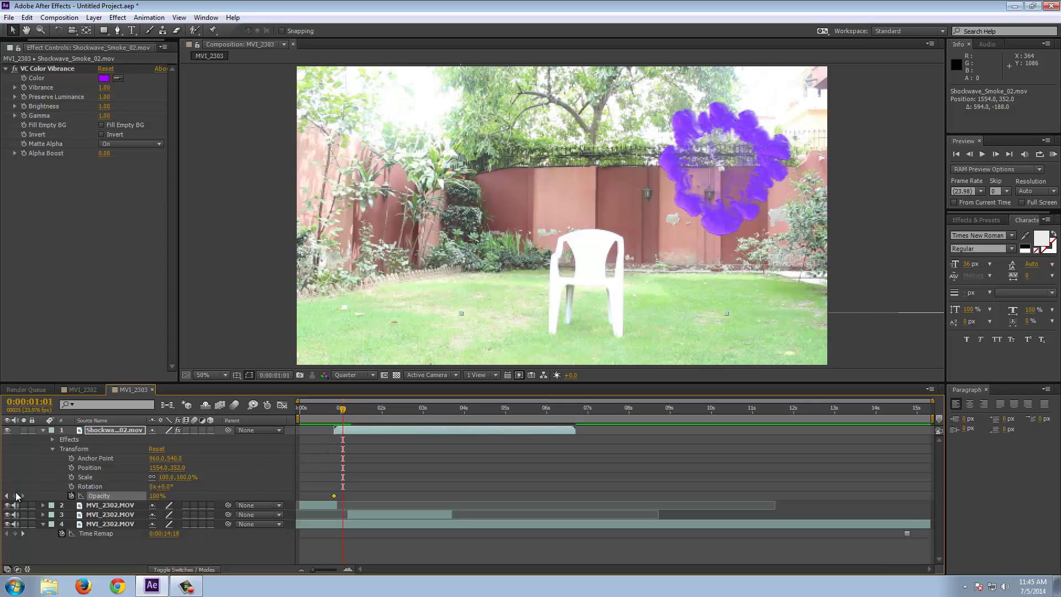
click(16, 495)
key(Page_Down)
key(Page_Down)
key(Page_Down)
key(Page_Down)
key(Page_Down)
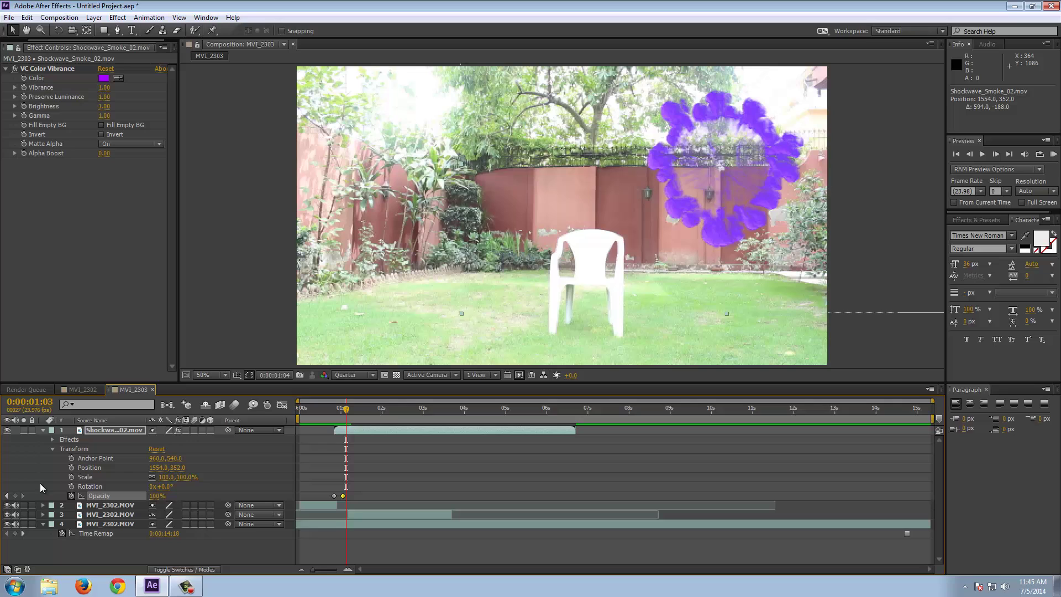
key(Page_Down)
key(Page_Down)
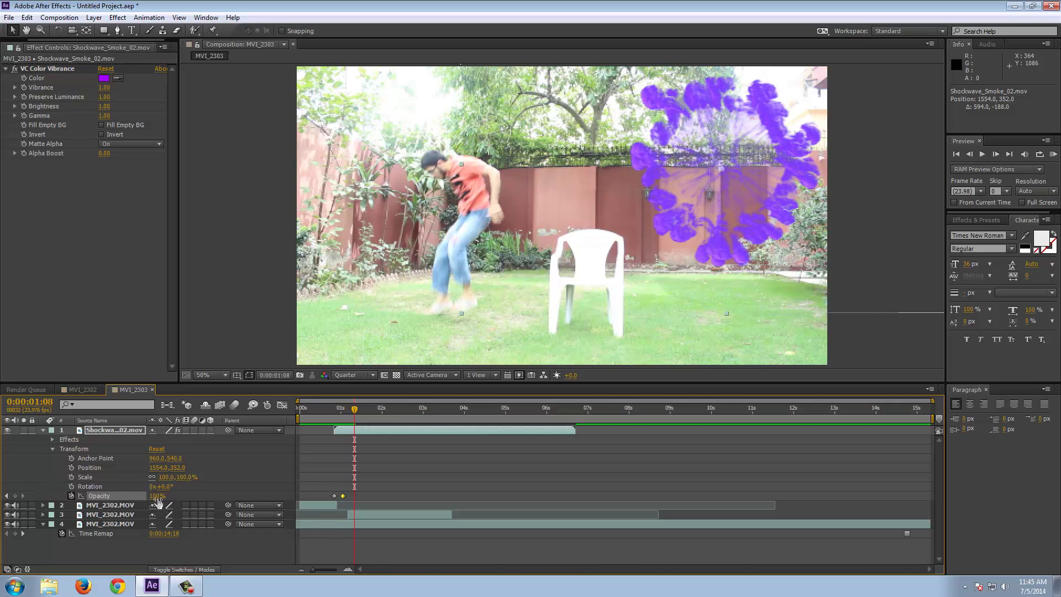
key(Page_Down)
key(Page_Down)
text(0)
key(Return)
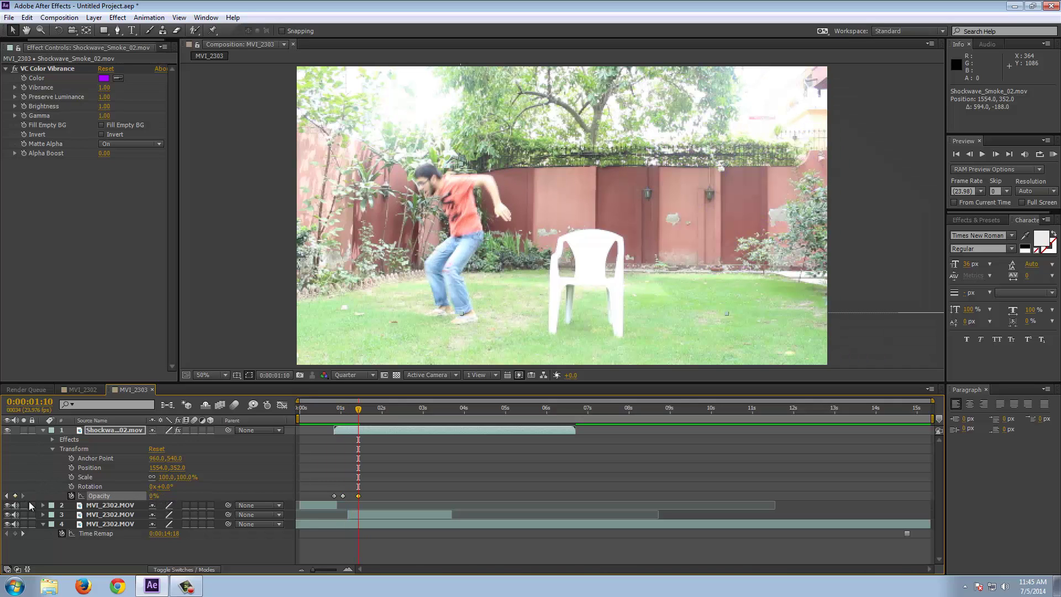
Step: Duplicate the Shockwave_Smoke_02 layer and place the copy over the jumping man's chest
click(42, 430)
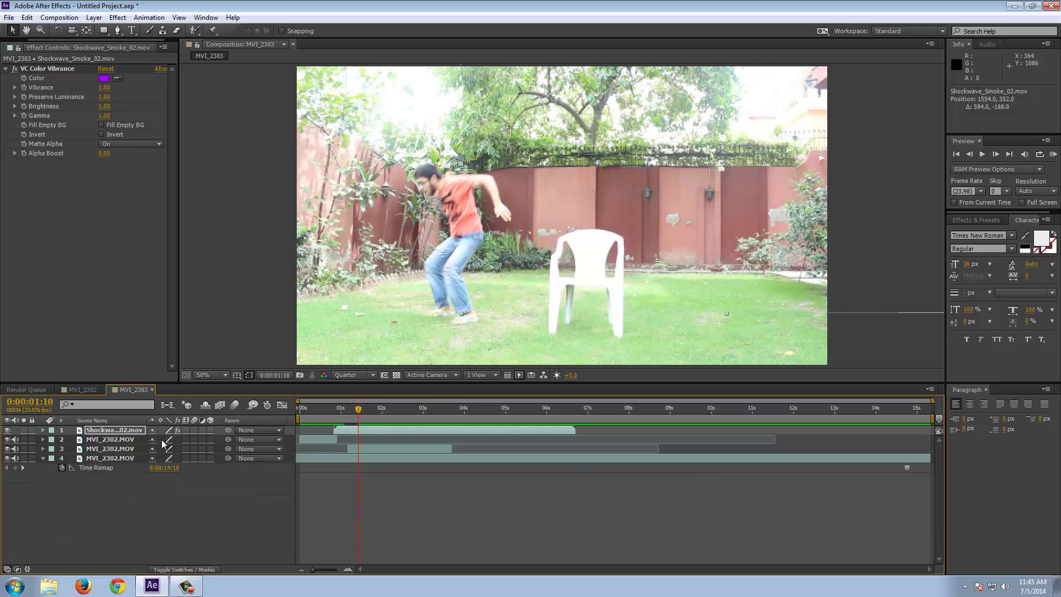
click(104, 433)
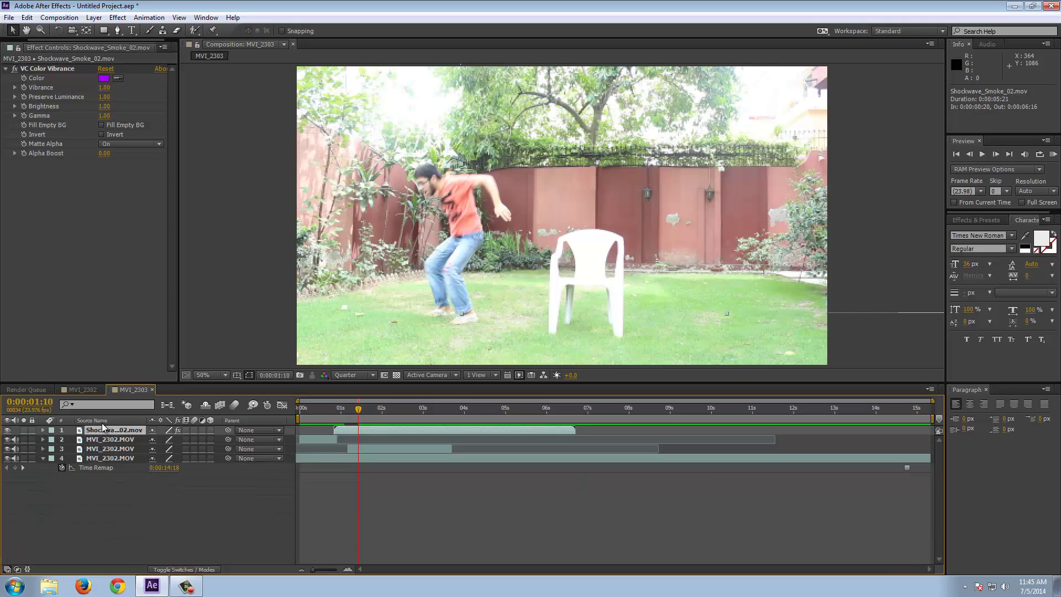
key(ctrl+d)
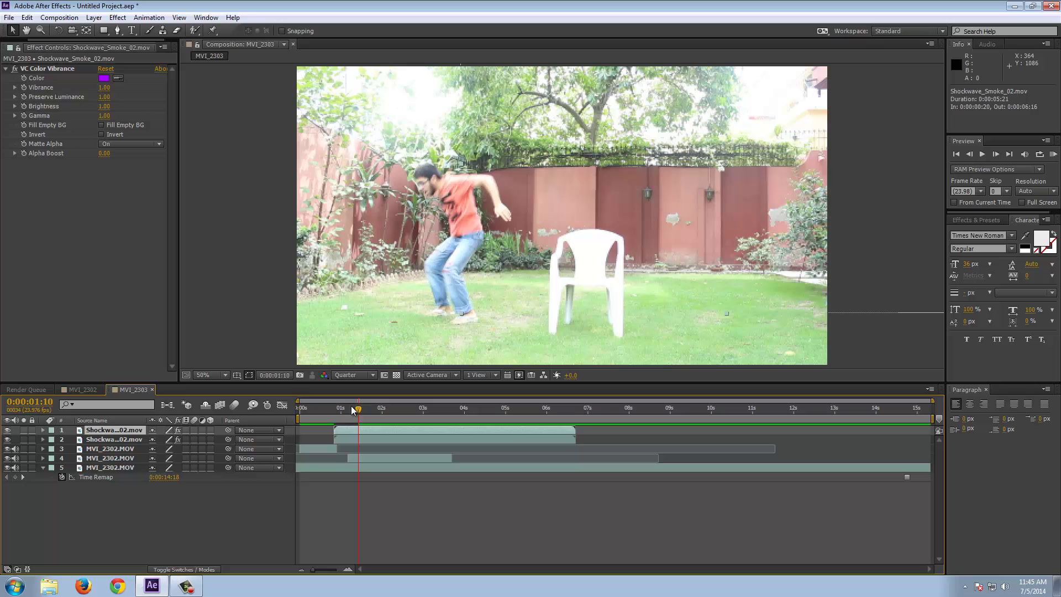
drag(358, 409, 369, 436)
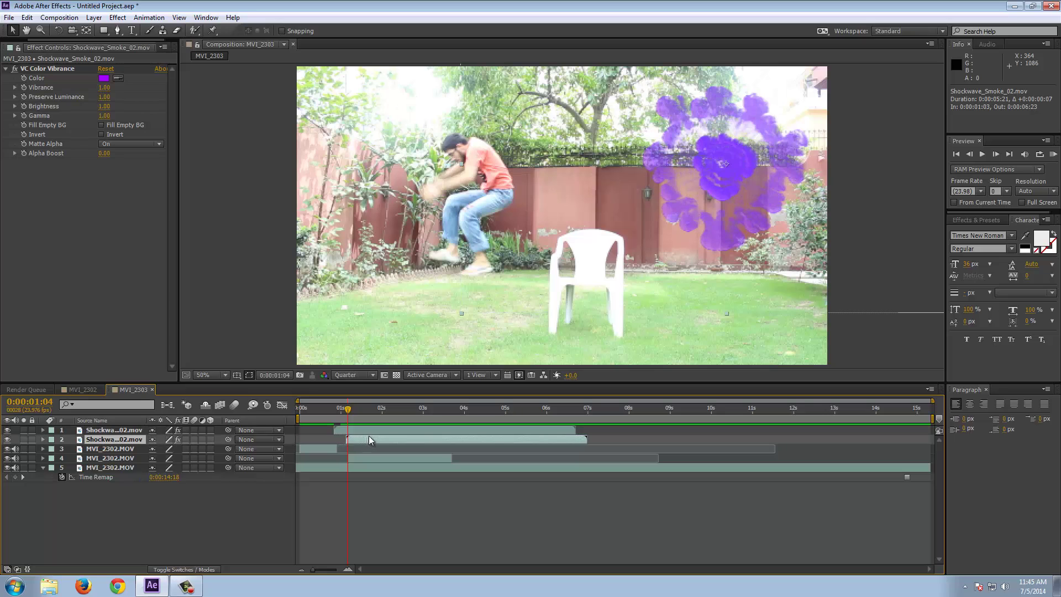
drag(720, 169, 463, 183)
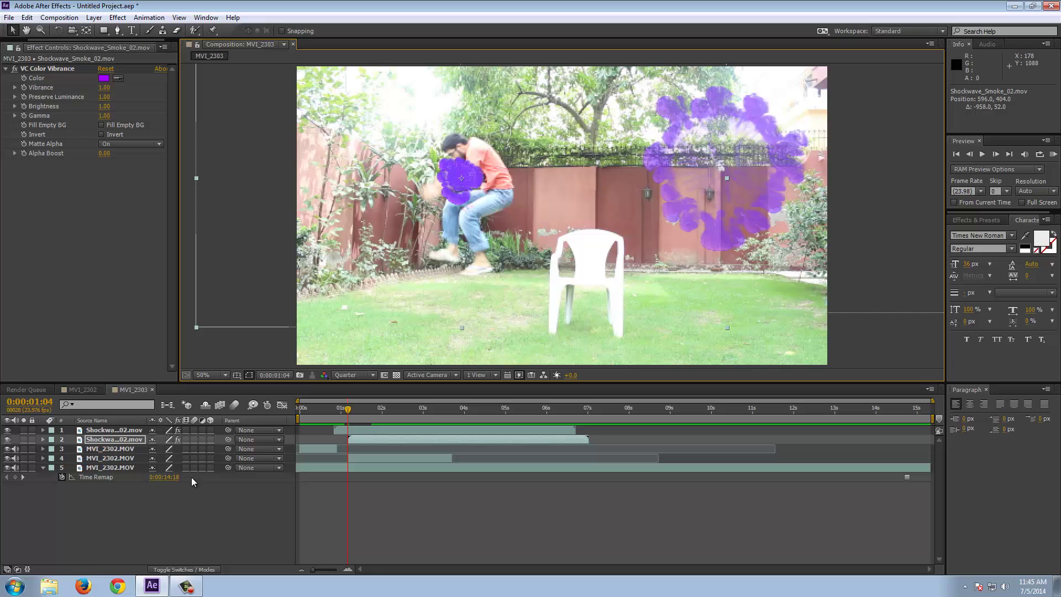
key(Page_Down)
key(Page_Down)
key(Page_Down)
key(Page_Down)
key(Page_Down)
drag(356, 409, 380, 415)
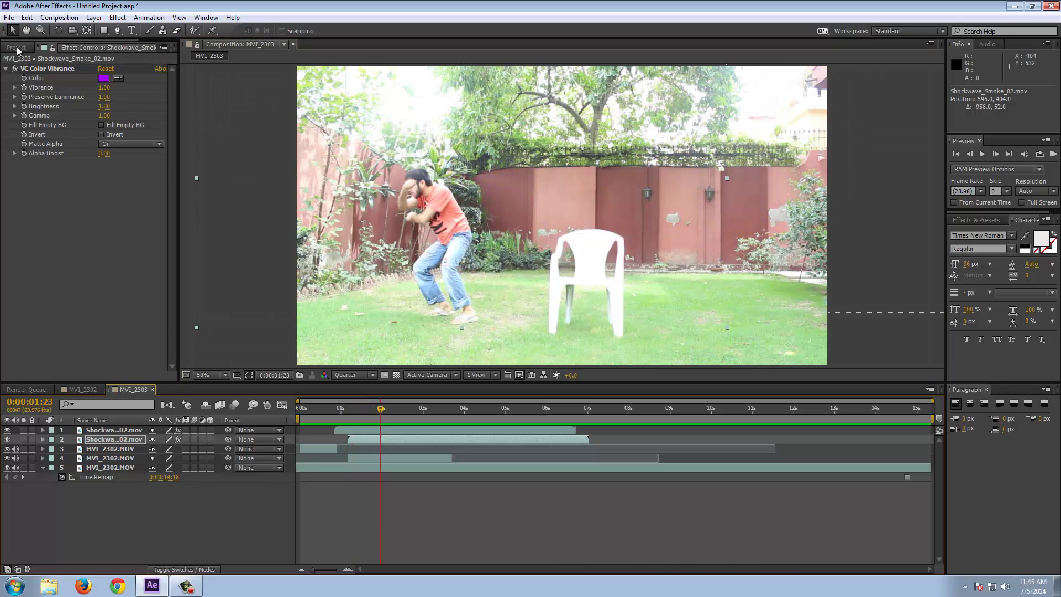
Step: Add Epic_Swishes_Simple_01.wav to the timeline, starting at the frame where the man vanishes
click(17, 48)
click(40, 145)
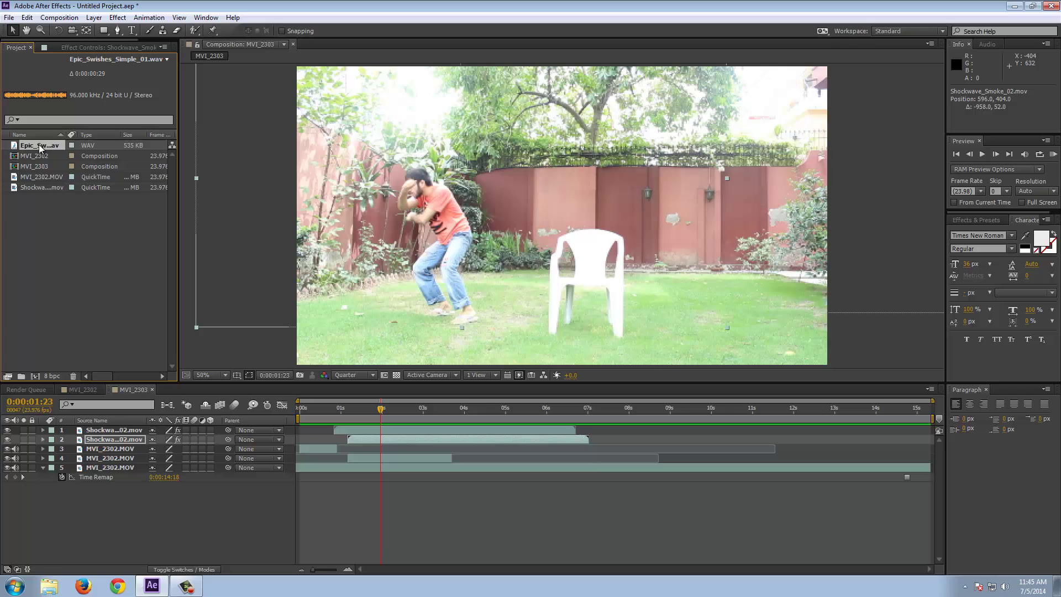
drag(38, 146, 104, 449)
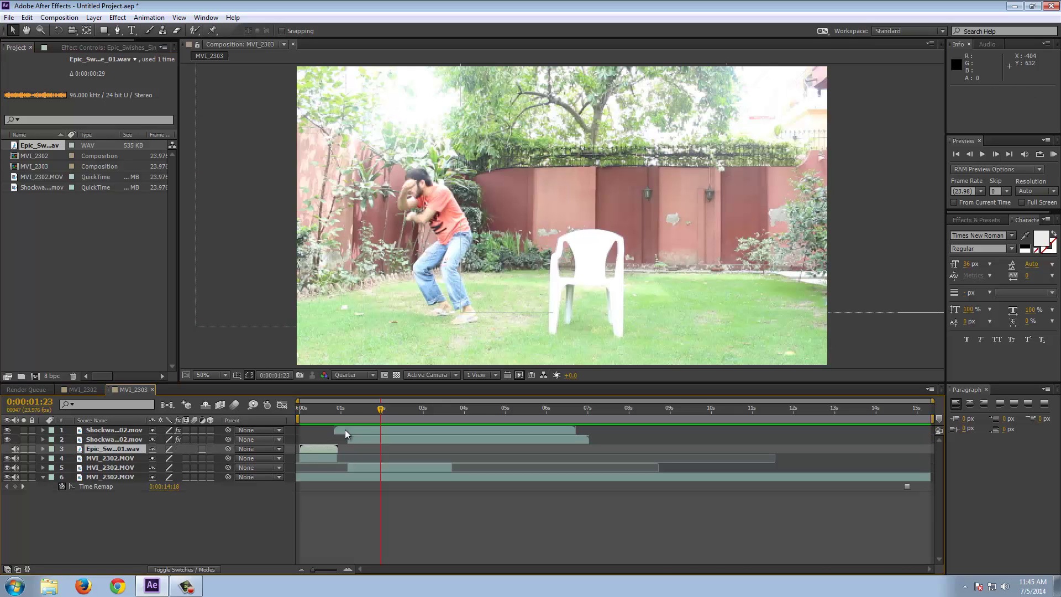
drag(381, 413, 340, 403)
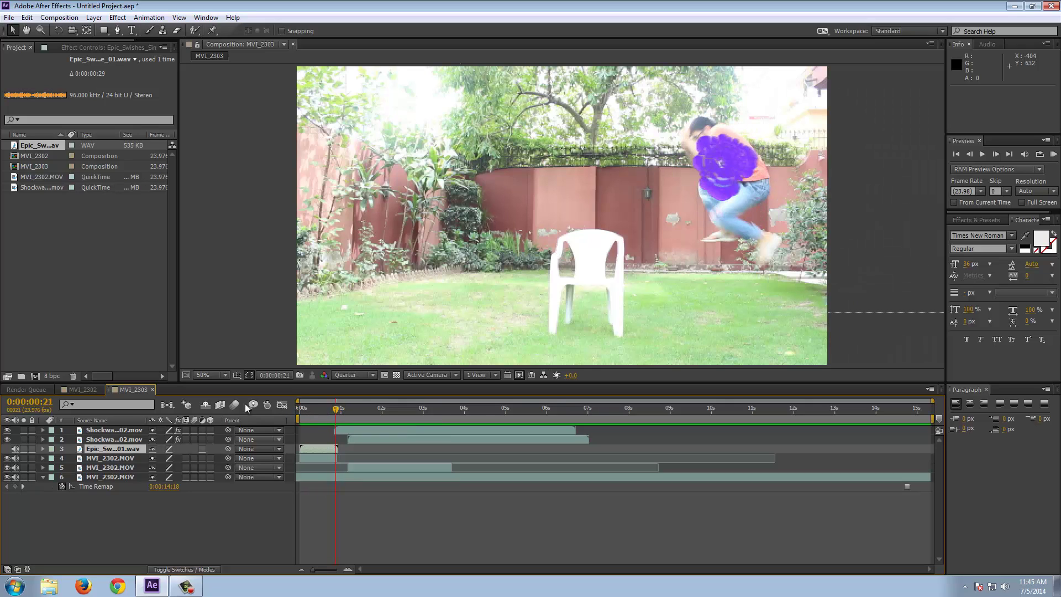
key(Page_Down)
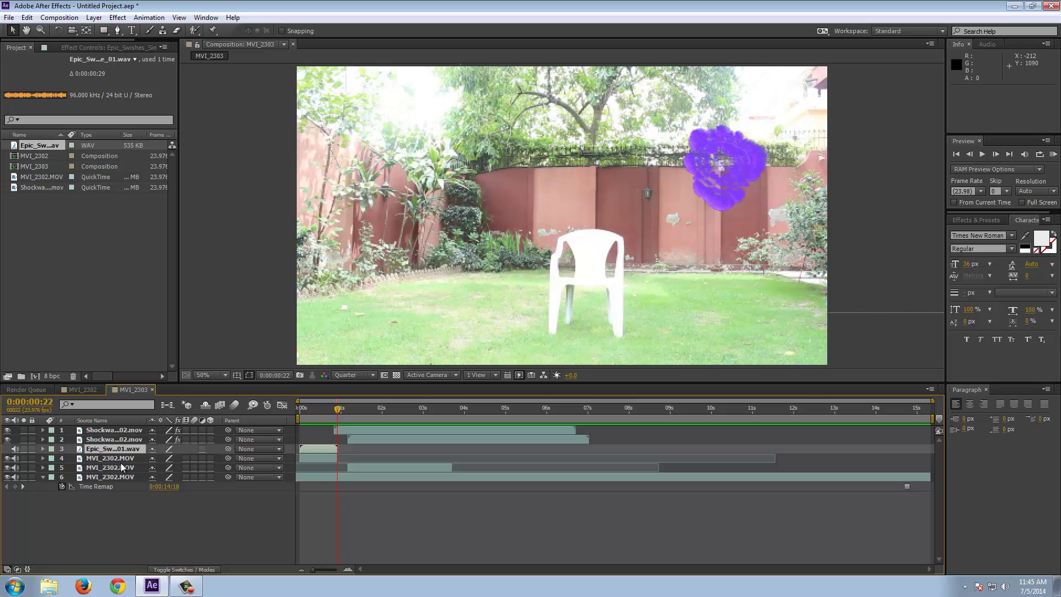
key(Page_Up)
drag(319, 446, 356, 448)
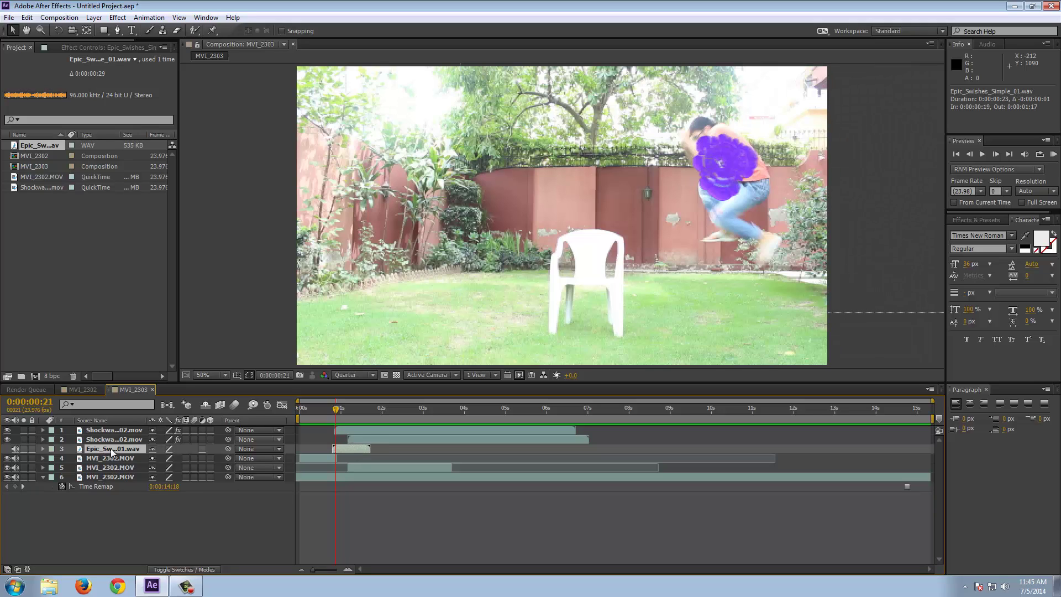
Step: Duplicate the swish sound and time the copy to the reappearance at 0:00:01:04
key(ctrl+d)
drag(351, 462, 368, 453)
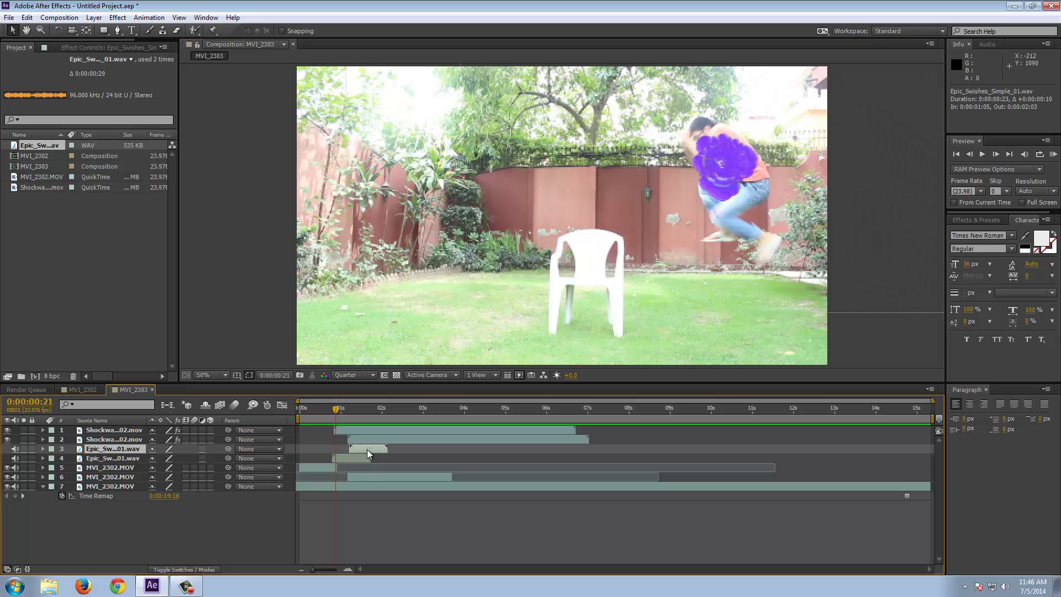
drag(338, 412, 350, 410)
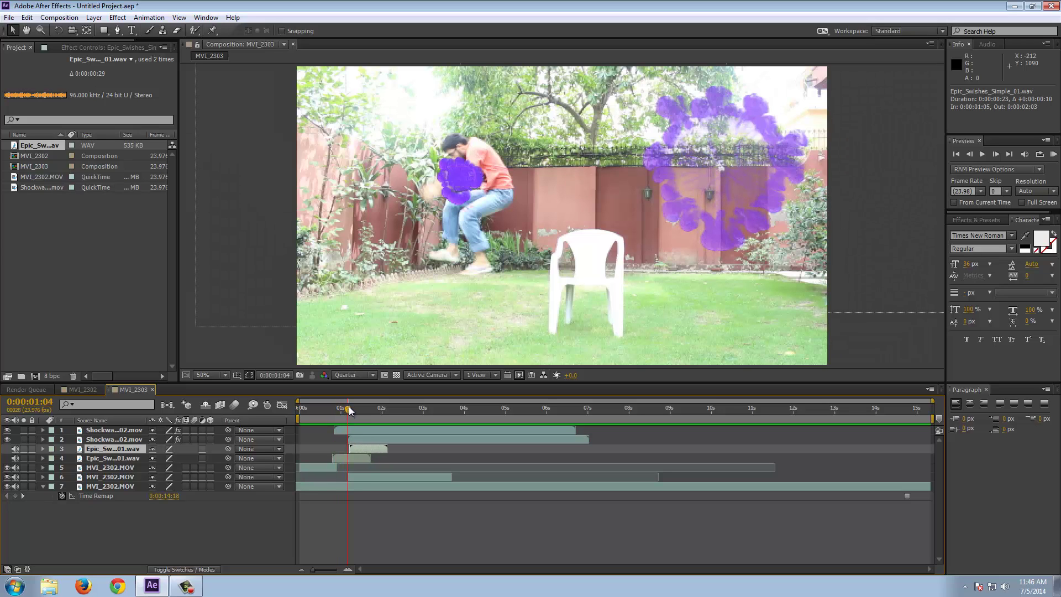
drag(360, 450, 357, 450)
key(Home)
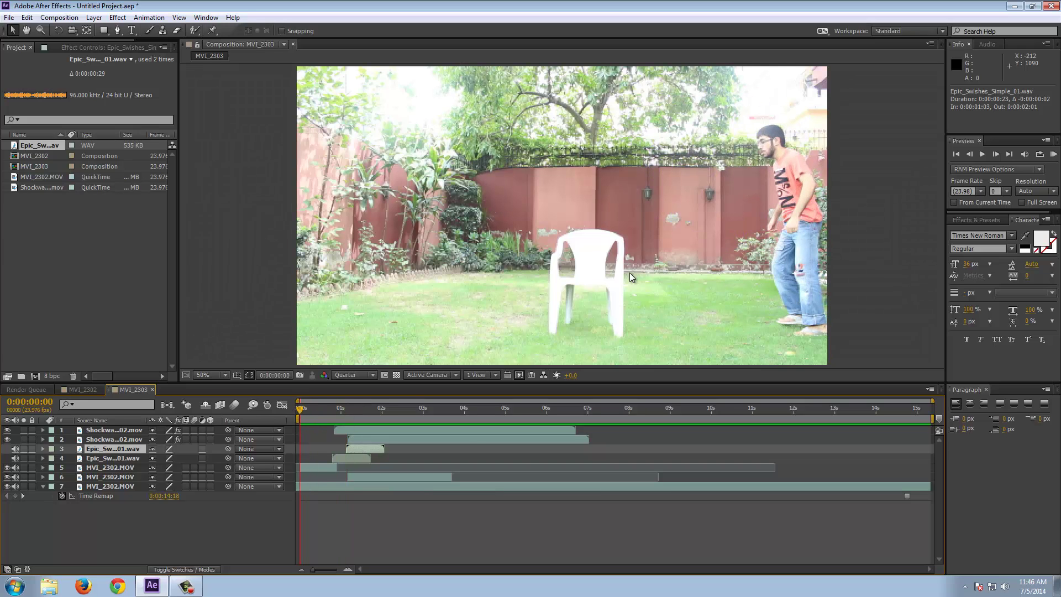
Step: Mute the audio of the three MVI_2302.MOV layers and RAM-preview the composition with only the swishes
click(1053, 154)
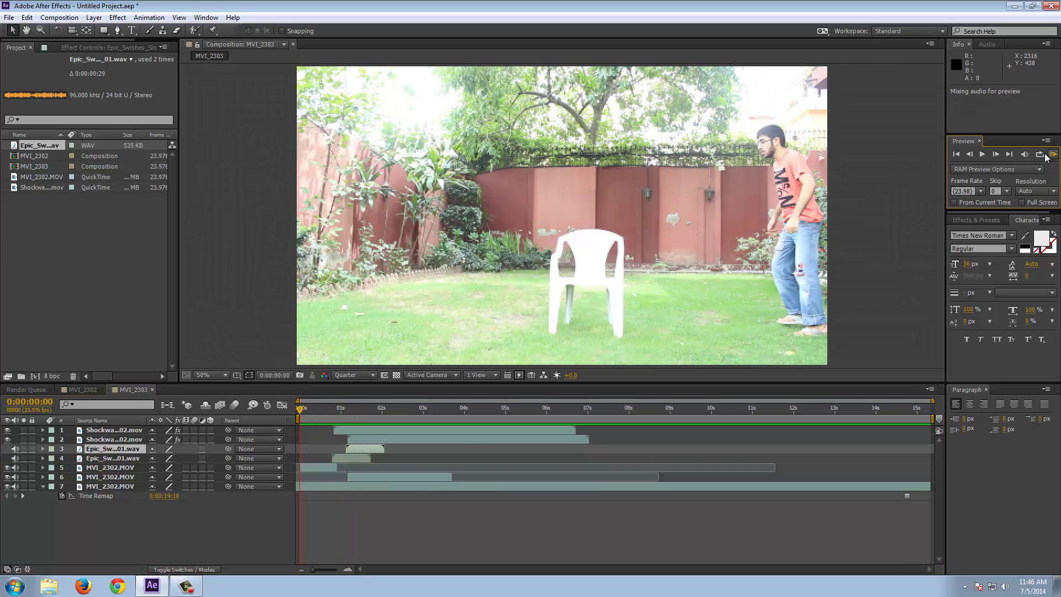
key(space)
drag(15, 467, 16, 492)
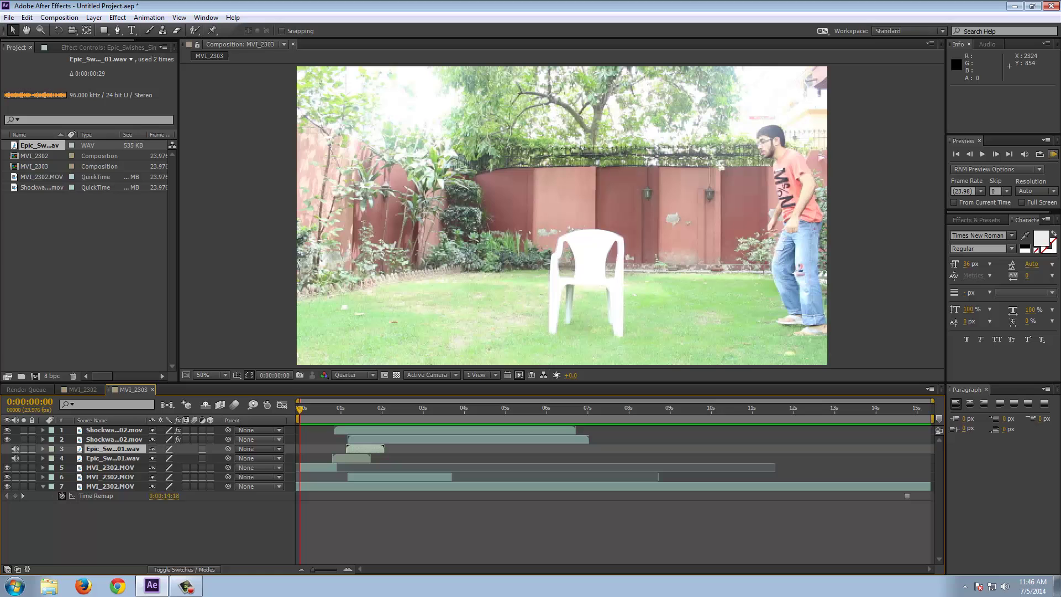
click(1053, 155)
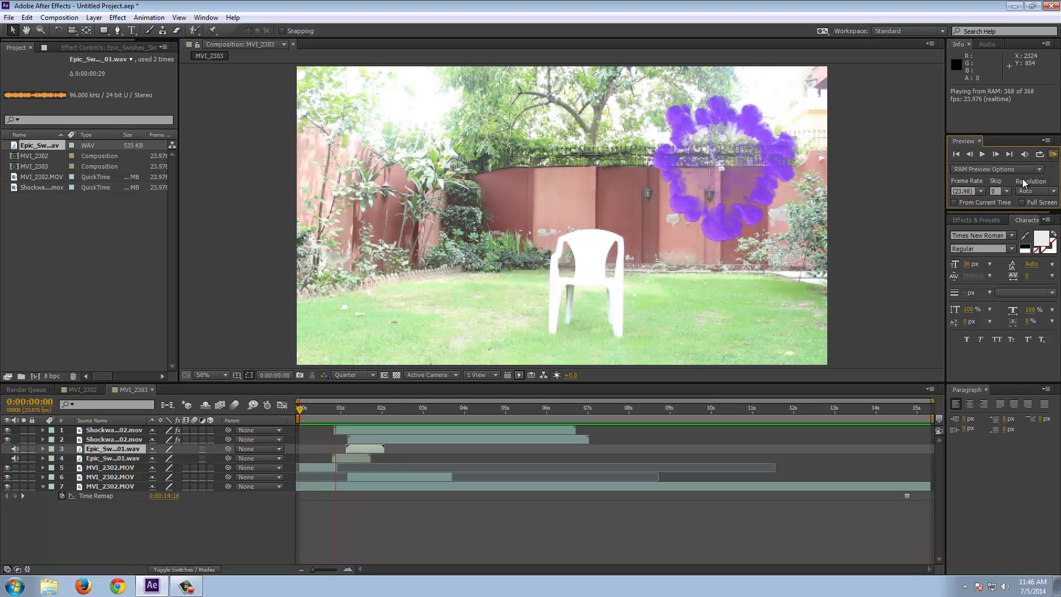
key(space)
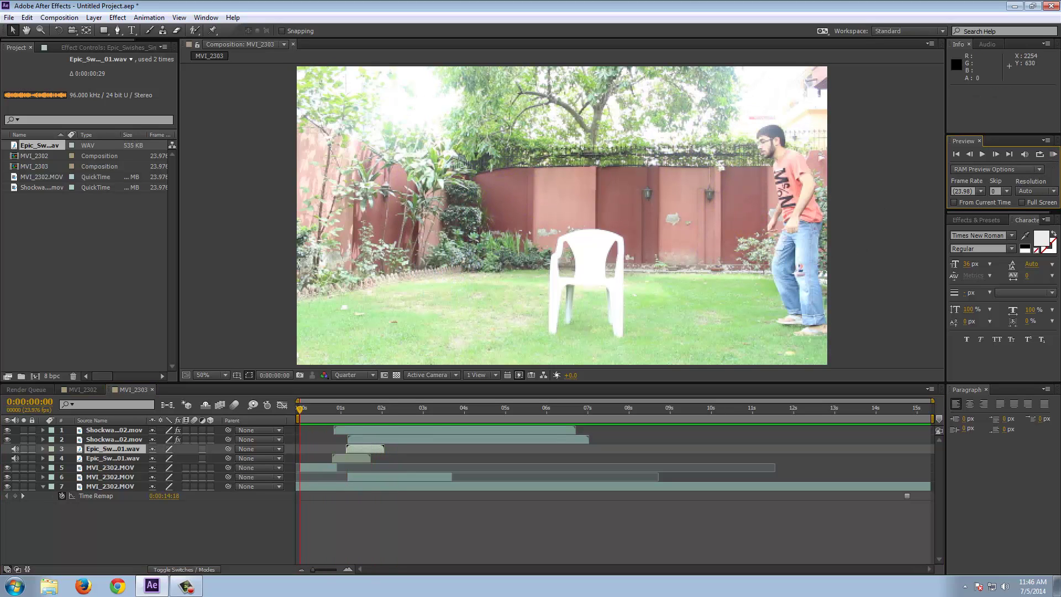
click(1054, 155)
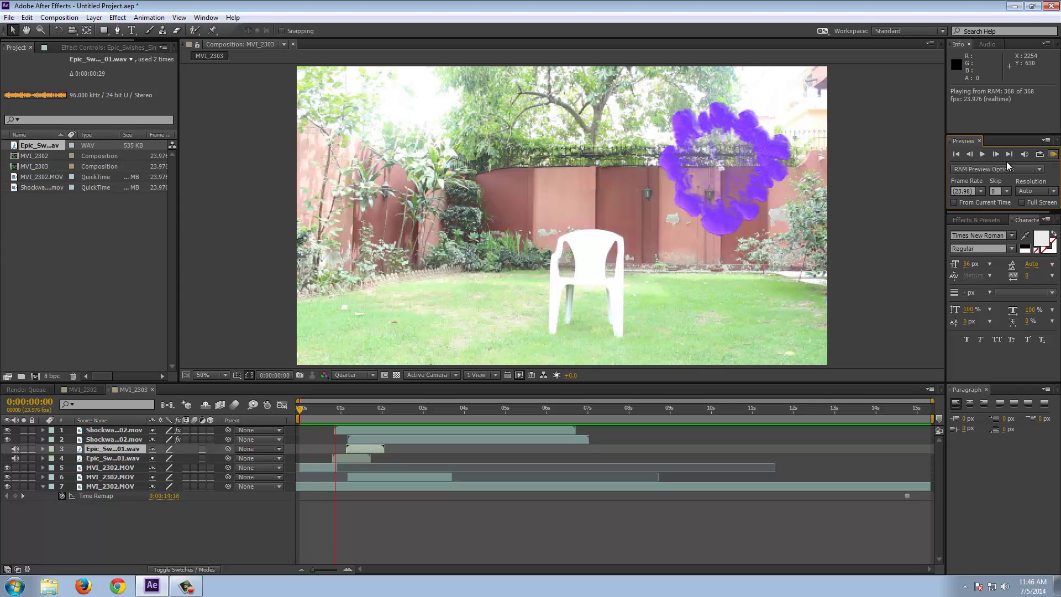
key(space)
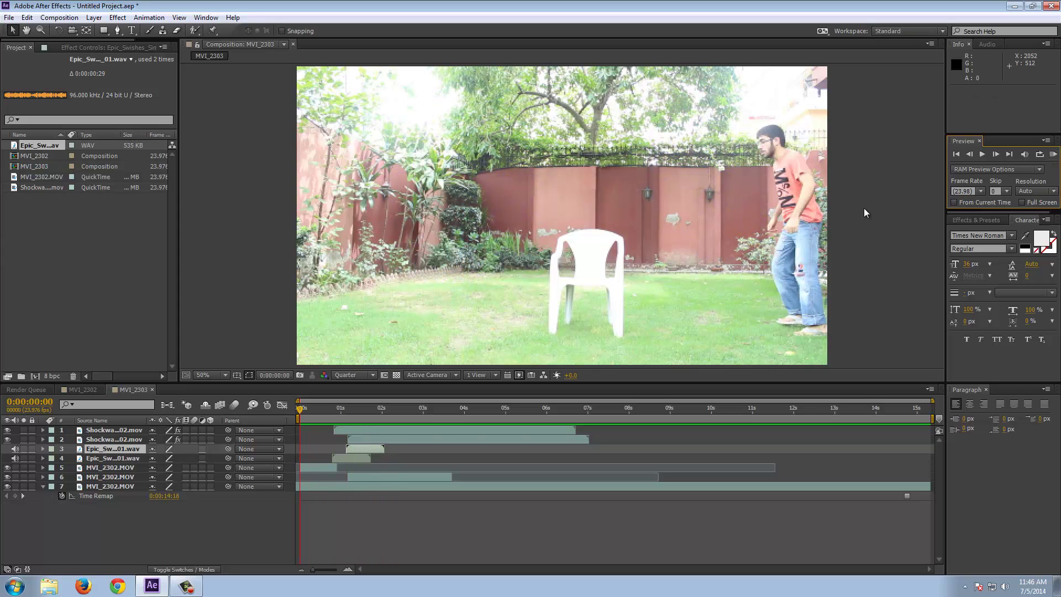